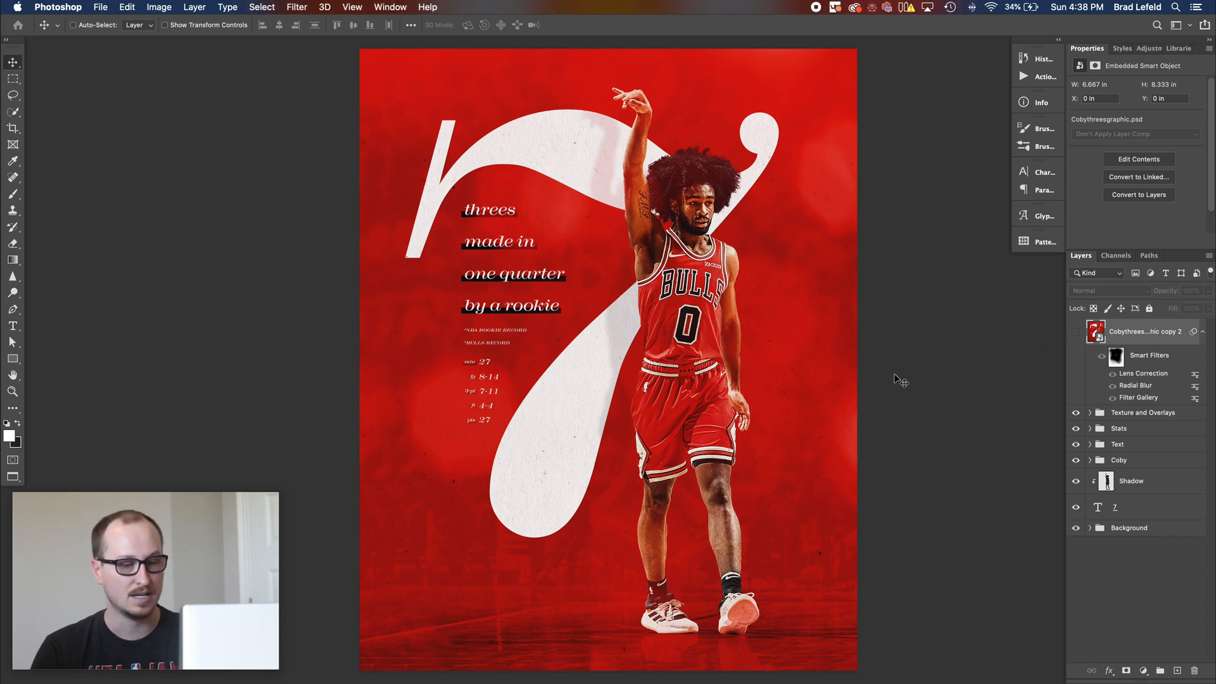
# Step: Hide every layer and group of the poster, and expand the Background group to select Layer 0
pyautogui.moveTo(1076, 413); pyautogui.dragTo(1077, 639)
pyautogui.click(1089, 529)
pyautogui.click(1146, 644)
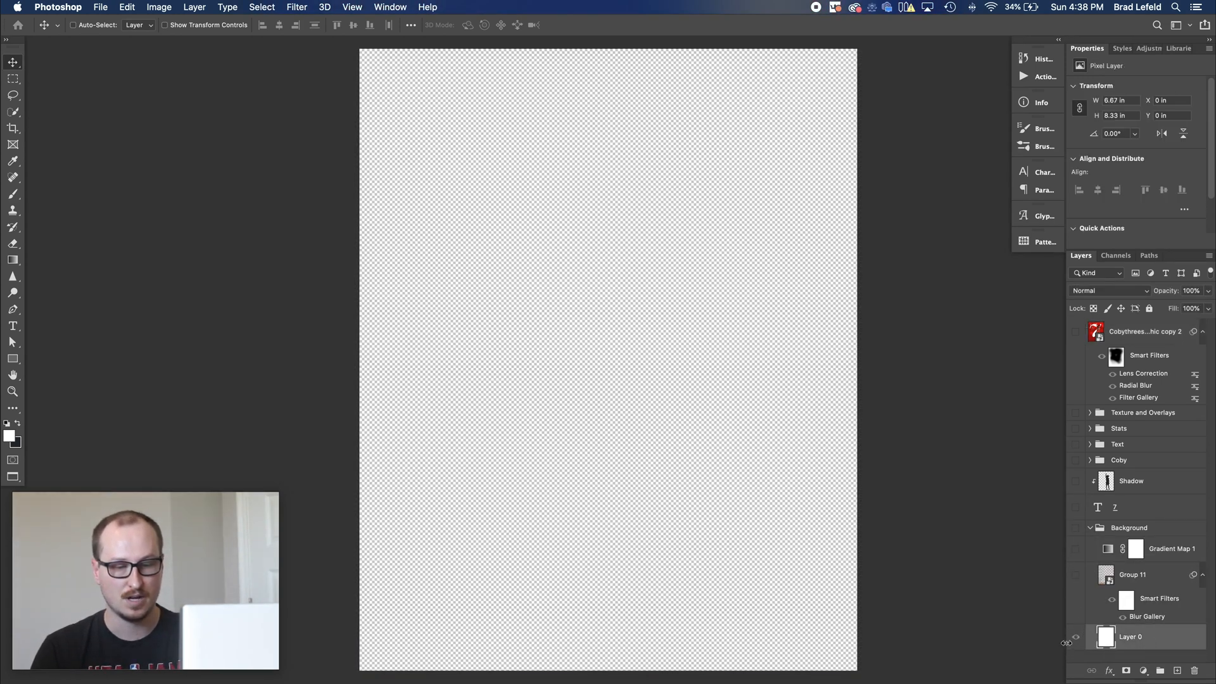
# Step: Turn the Background group's Layer 0, Gradient Map 1 and Group 11 back on to rebuild the red arena background
pyautogui.click(1076, 637)
pyautogui.click(1076, 550)
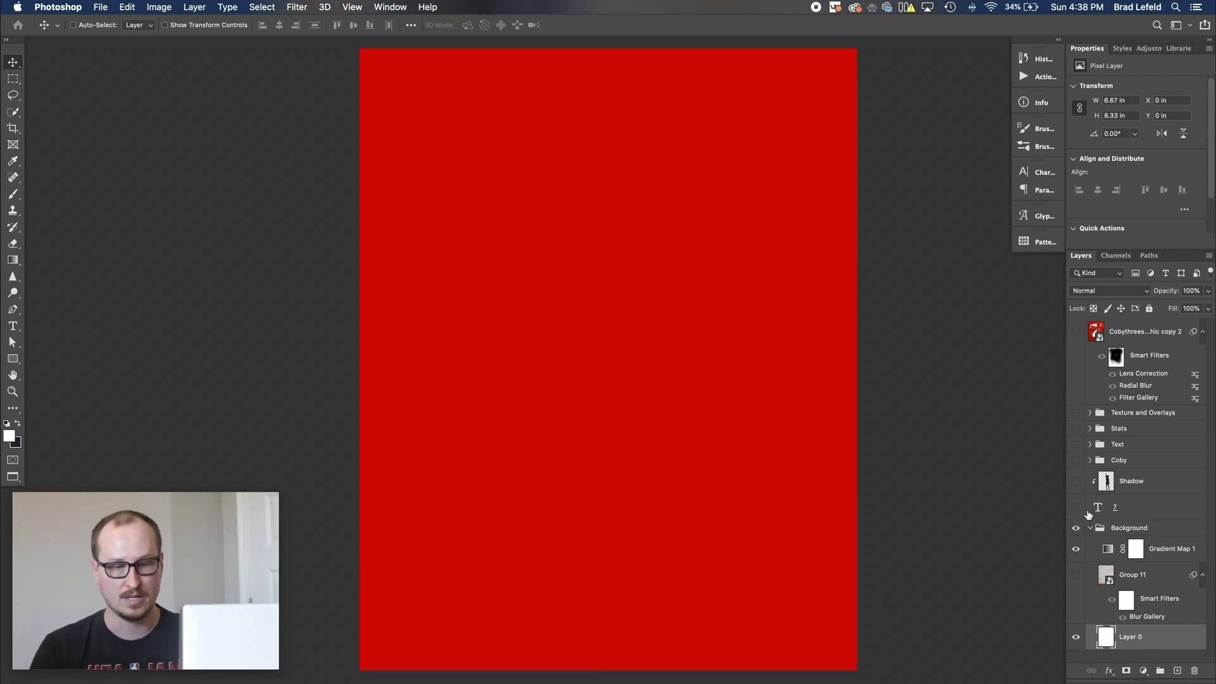
pyautogui.click(1075, 576)
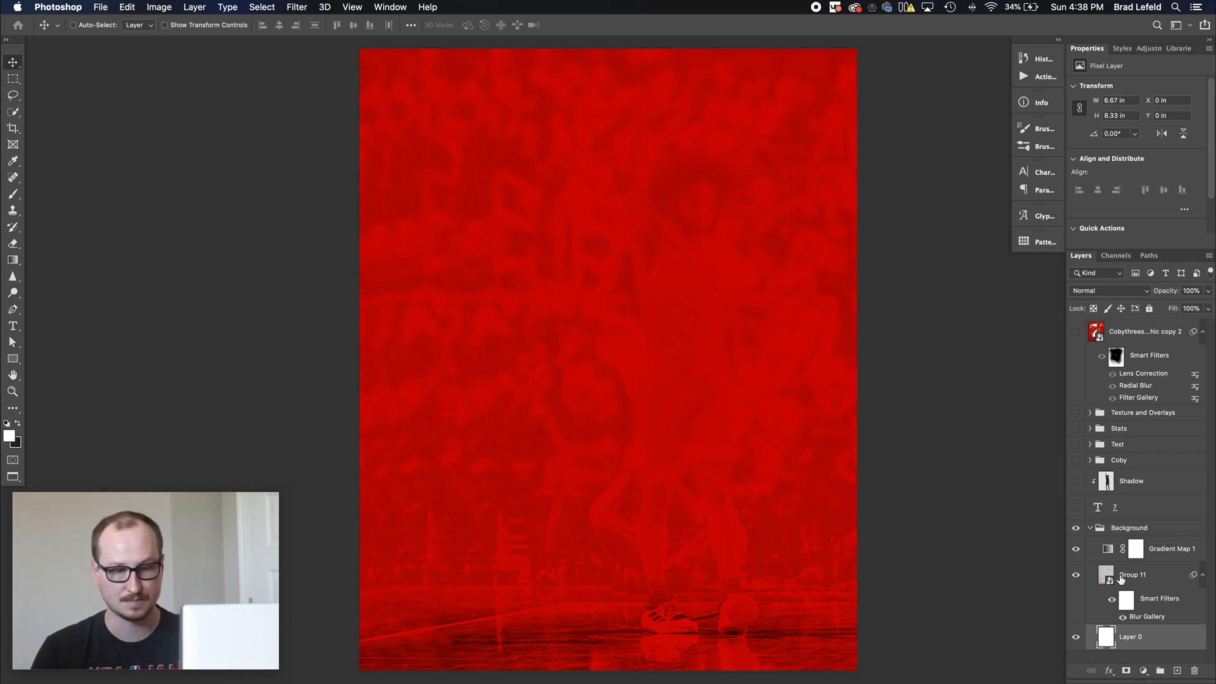
# Step: Inspect the tilt-shift settings of the Blur Gallery filter on Group 11
pyautogui.doubleClick(1138, 620)
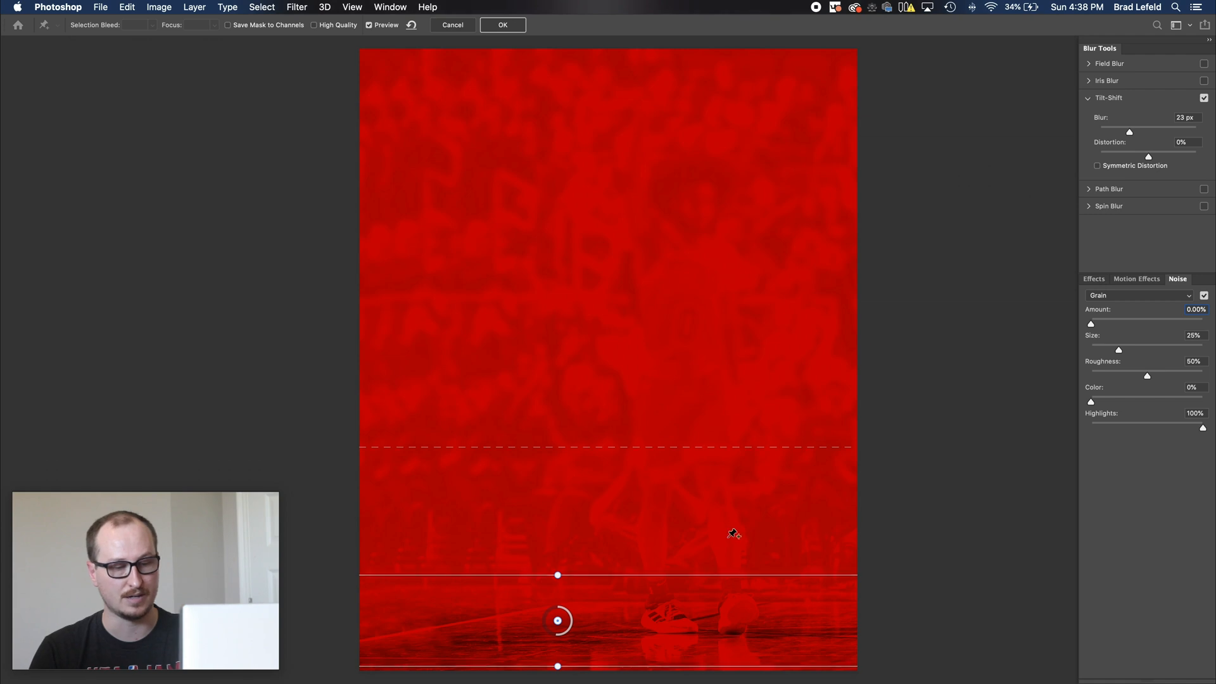
pyautogui.press('Return')
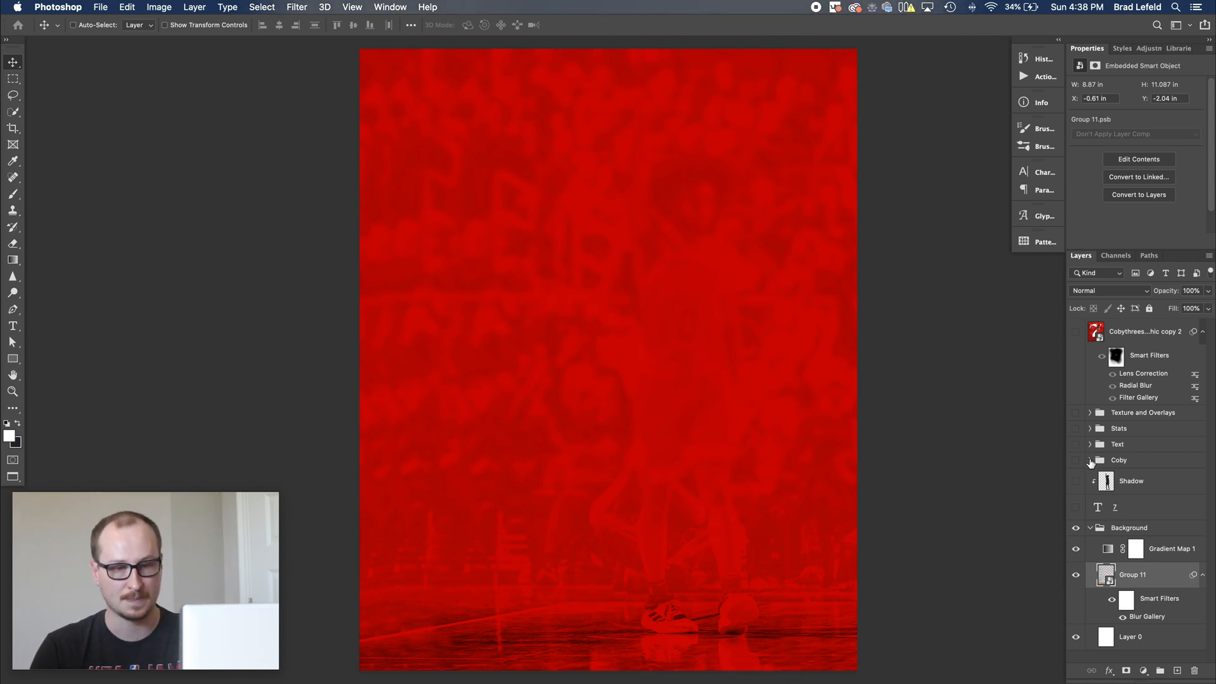
# Step: Expand and show the Coby group, and hide its layers from Curves 2 down to the Cobythrees copy
pyautogui.click(1091, 462)
pyautogui.click(1076, 461)
pyautogui.scroll(-2, 1076, 456)
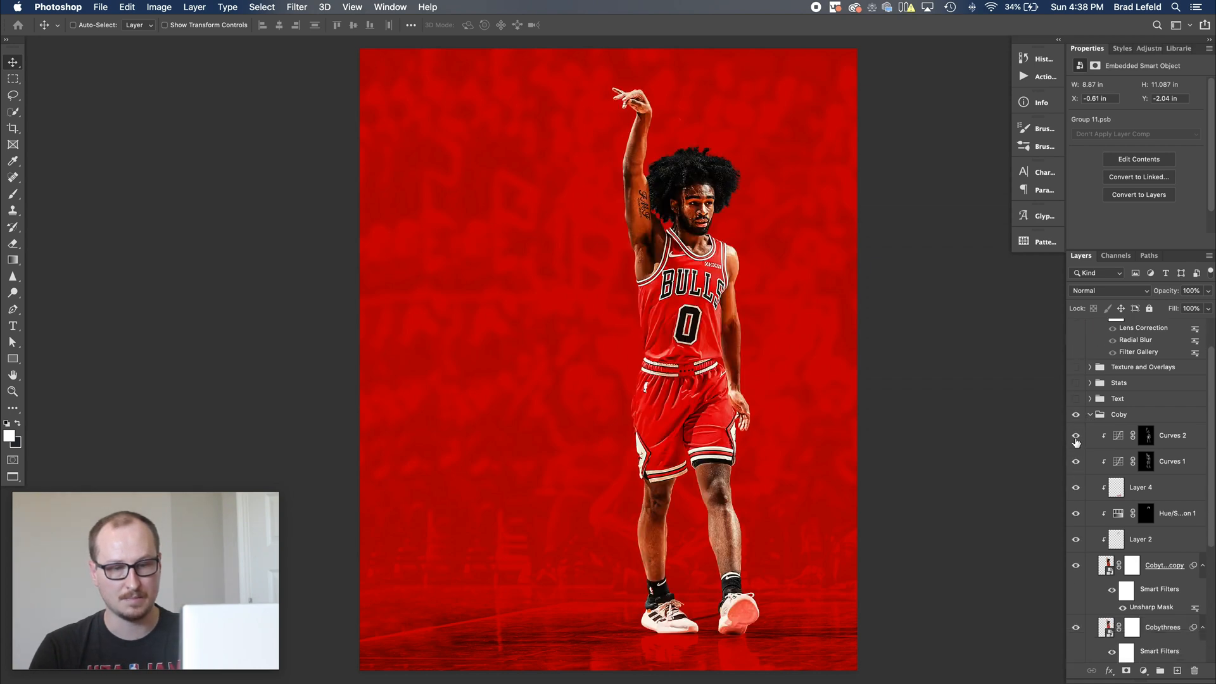
pyautogui.moveTo(1076, 441); pyautogui.dragTo(1086, 583)
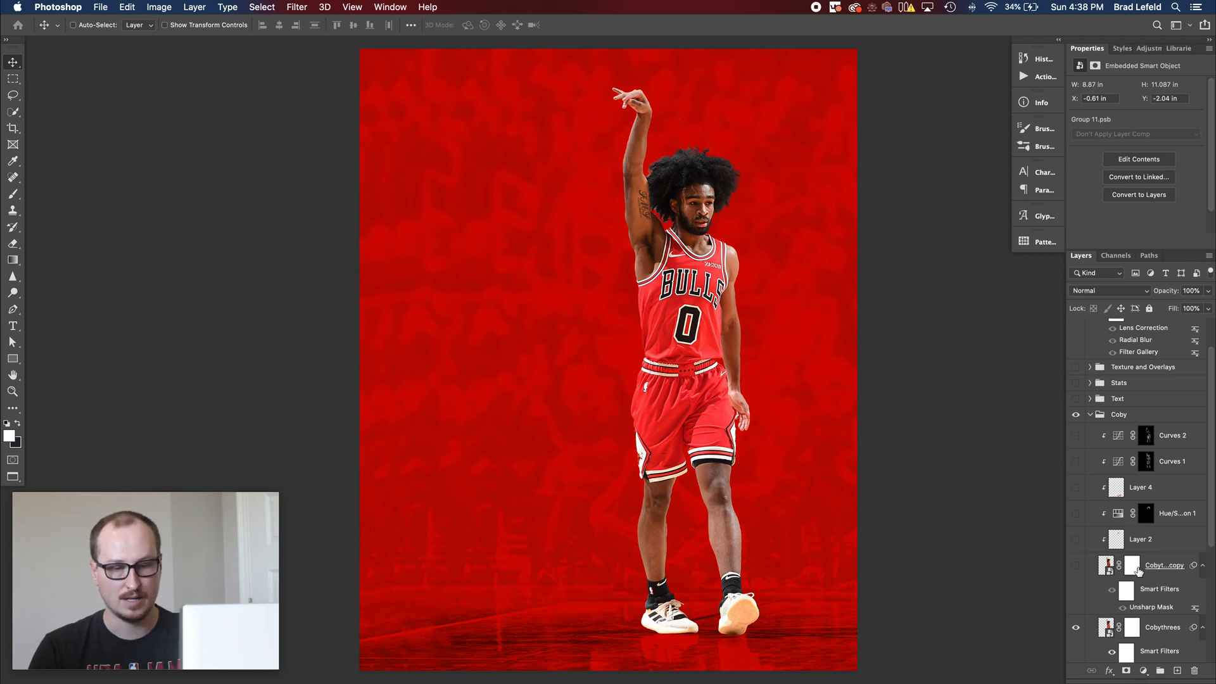
# Step: Show the Cobythrees copy layer, comparing the player with it on and off
pyautogui.scroll(-3, 1138, 571)
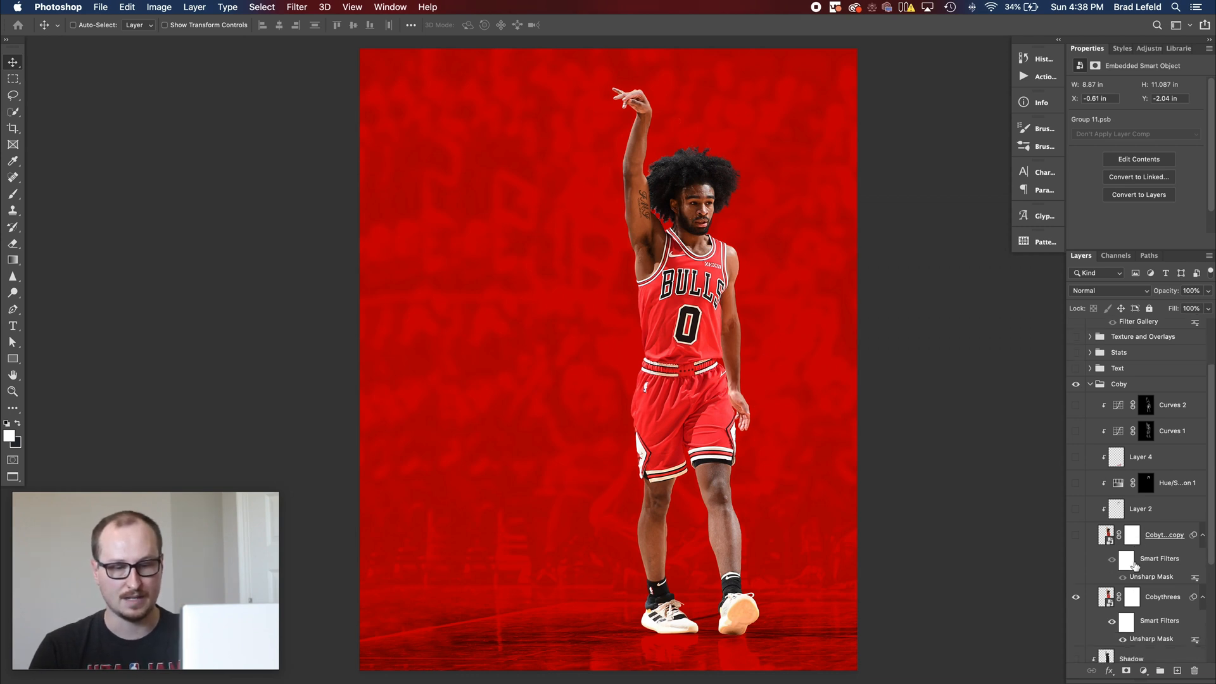
pyautogui.click(1075, 522)
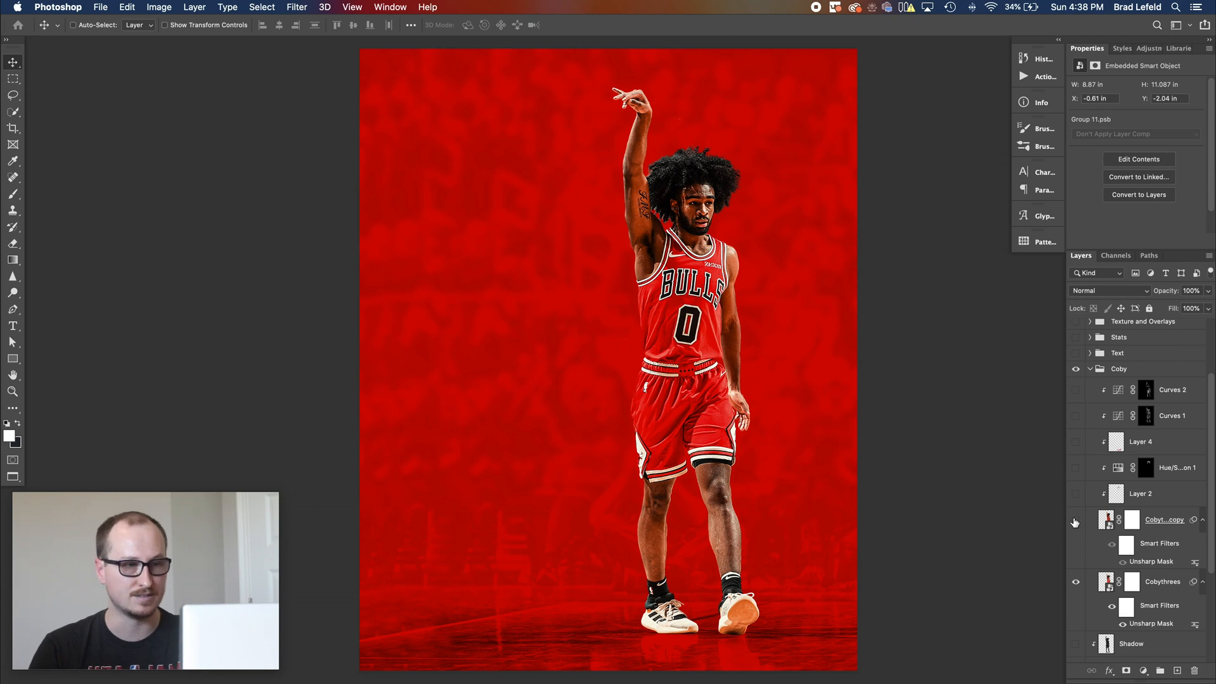
pyautogui.click(1075, 521)
pyautogui.click(1075, 522)
pyautogui.click(1075, 522)
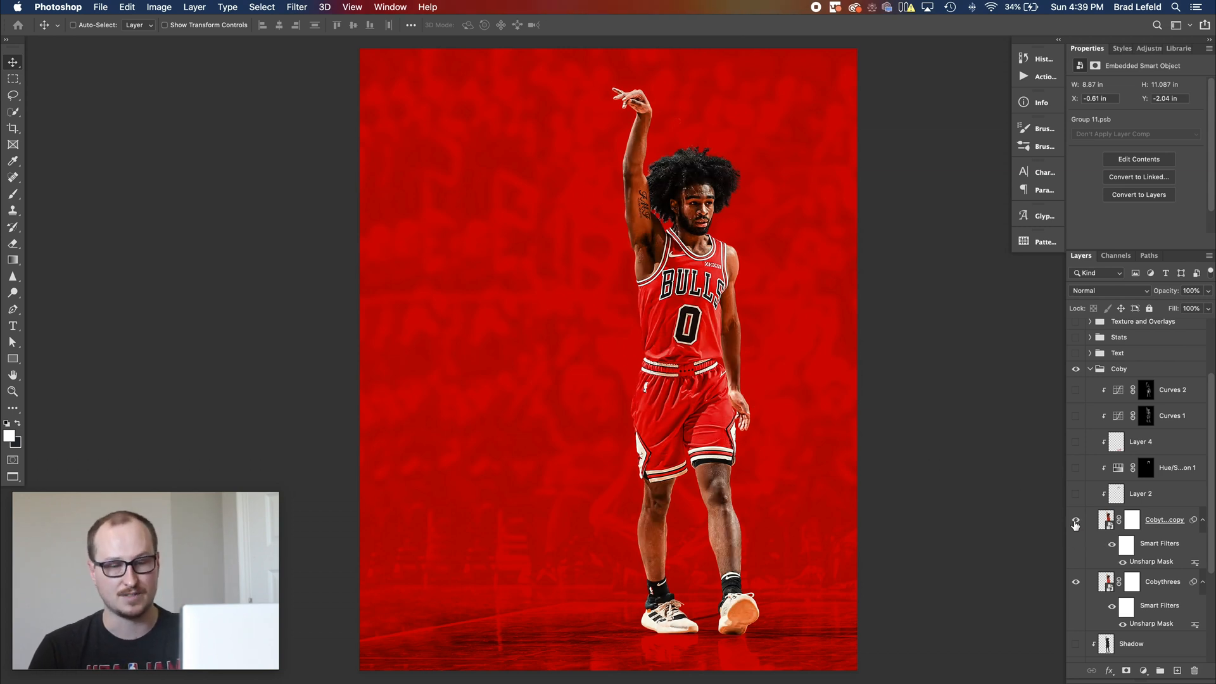
# Step: Hide the original Cobythrees layer and open the contents of the Cobythrees copy smart object
pyautogui.click(1076, 582)
pyautogui.click(1108, 518)
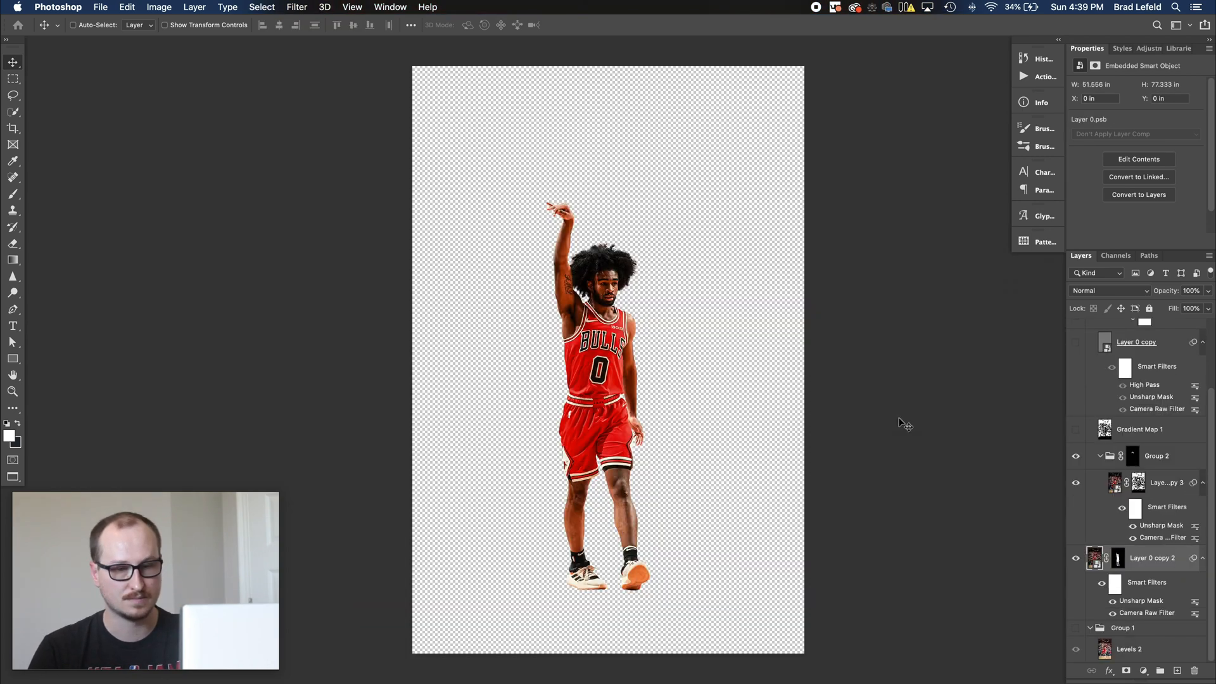
# Step: Delete the hidden layers Gradient Map 1, Layer 0 copy and Levels 1, as well as Group 1 with Levels 2
pyautogui.scroll(3, 1134, 437)
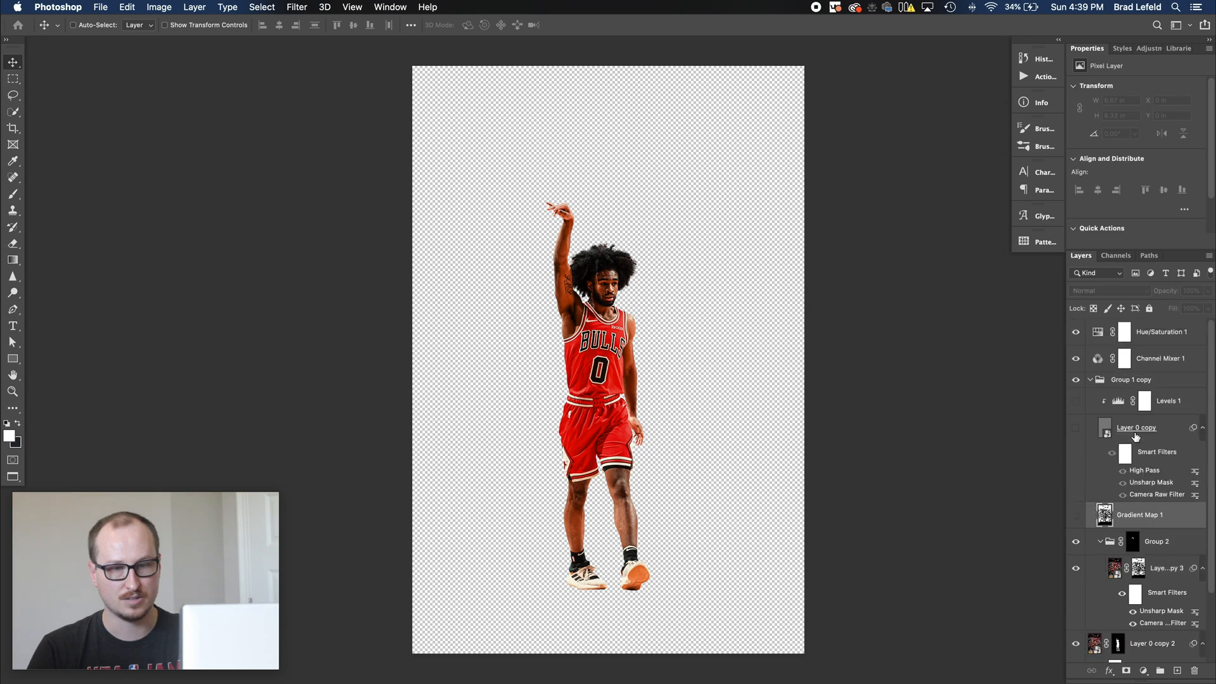
pyautogui.keyDown('shift'); pyautogui.click(1168, 404); pyautogui.keyUp('shift')
pyautogui.press('Delete')
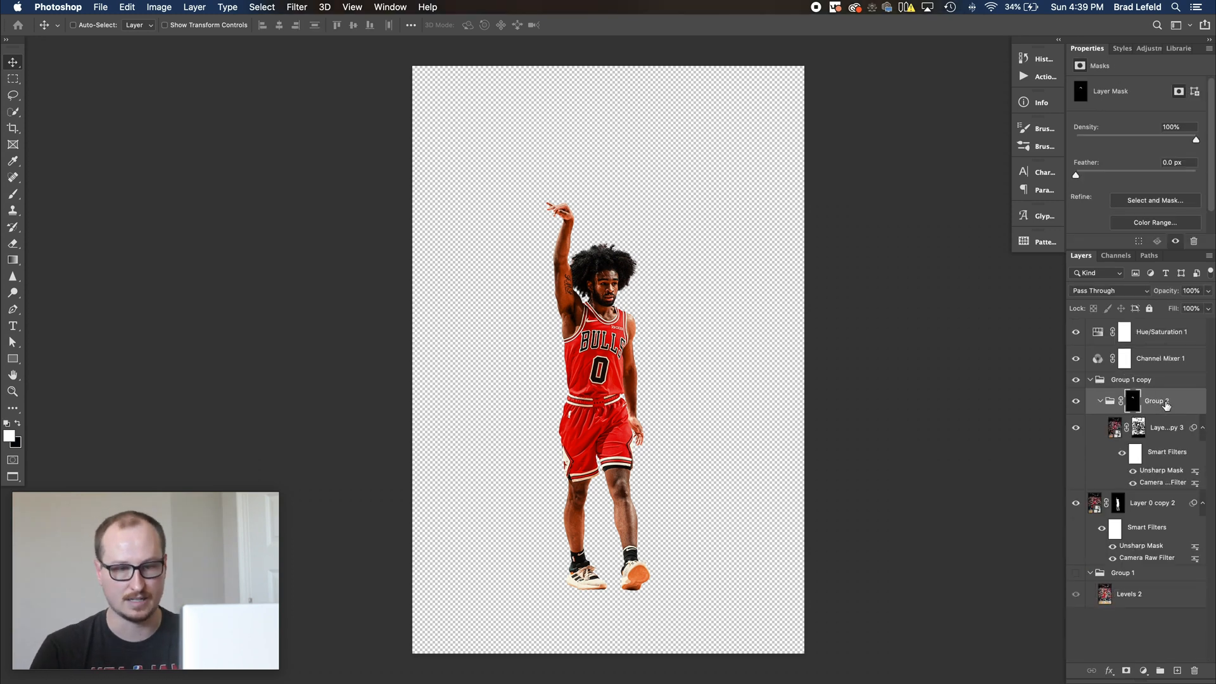
pyautogui.click(1147, 574)
pyautogui.keyDown('shift'); pyautogui.click(1135, 596); pyautogui.keyUp('shift')
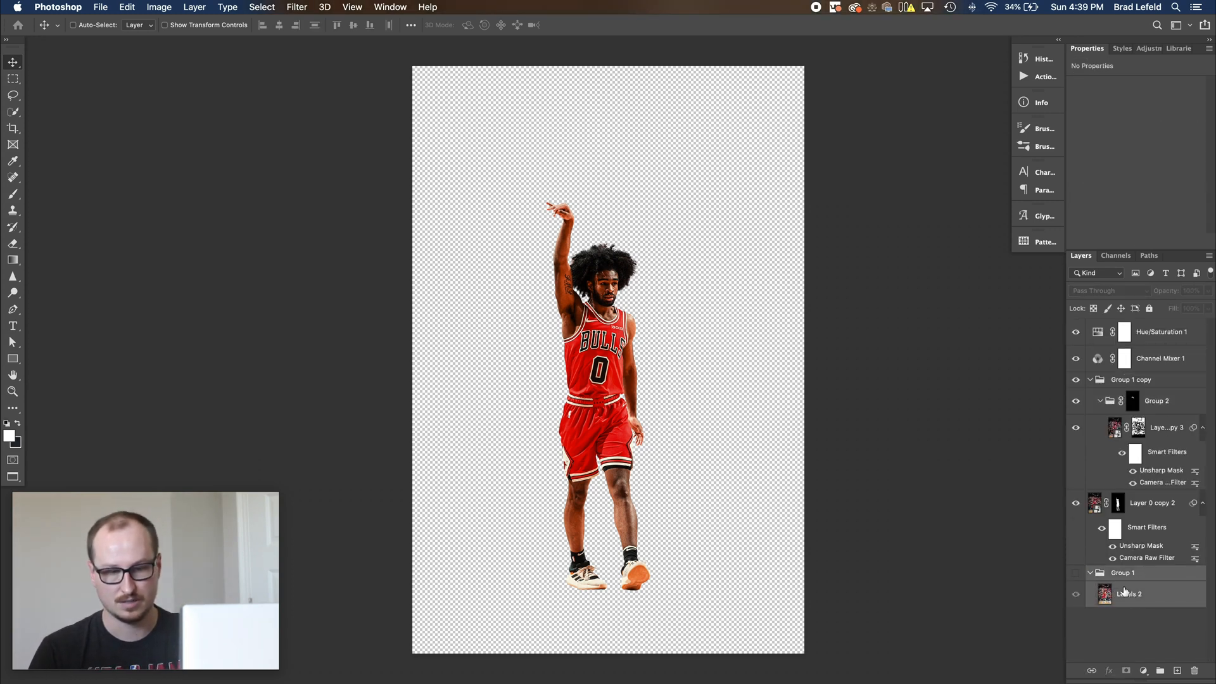
pyautogui.press('Delete')
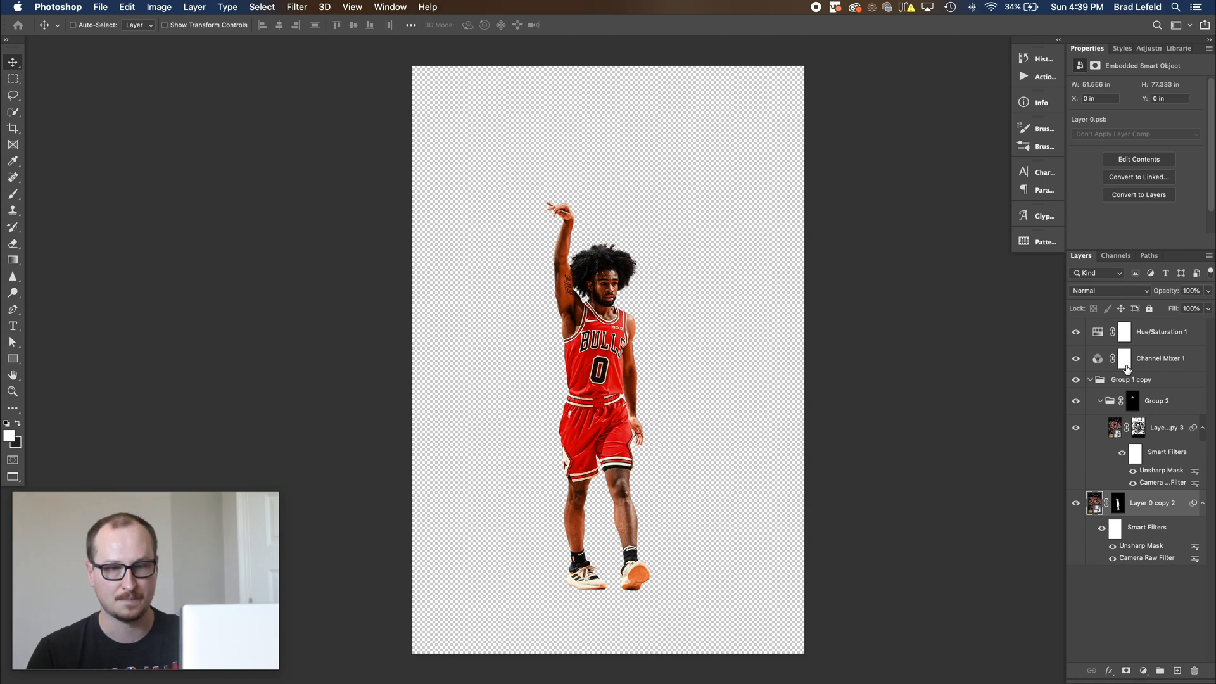
# Step: Compare the player's face with Group 2 hidden and shown, including close up on the upper body
pyautogui.click(1150, 333)
pyautogui.click(1153, 519)
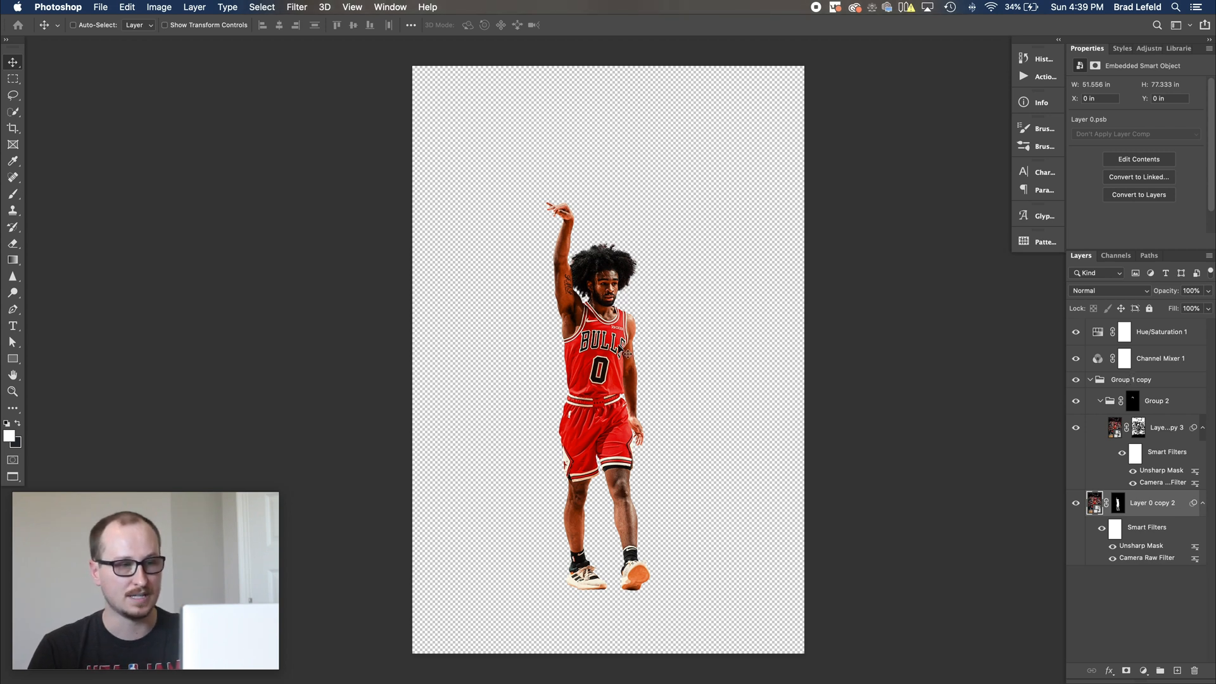
pyautogui.click(1076, 405)
pyautogui.click(1076, 405)
pyautogui.click(1076, 406)
pyautogui.click(1076, 406)
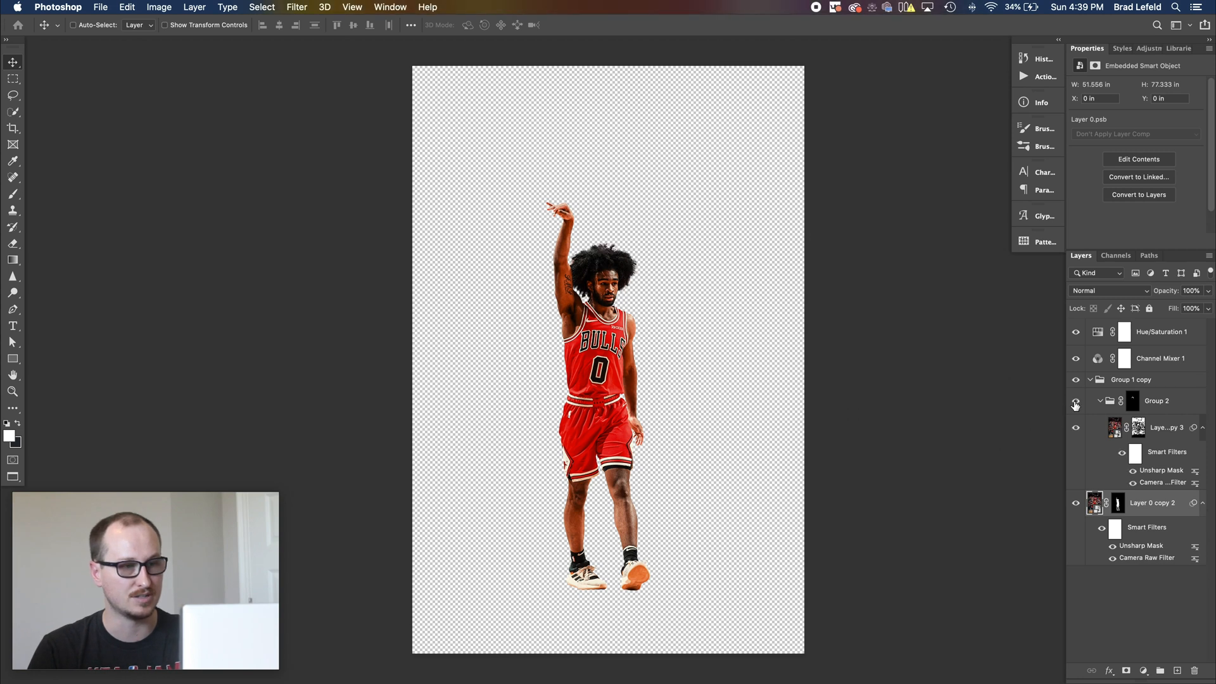
pyautogui.click(1076, 406)
pyautogui.click(1076, 405)
pyautogui.press('z')
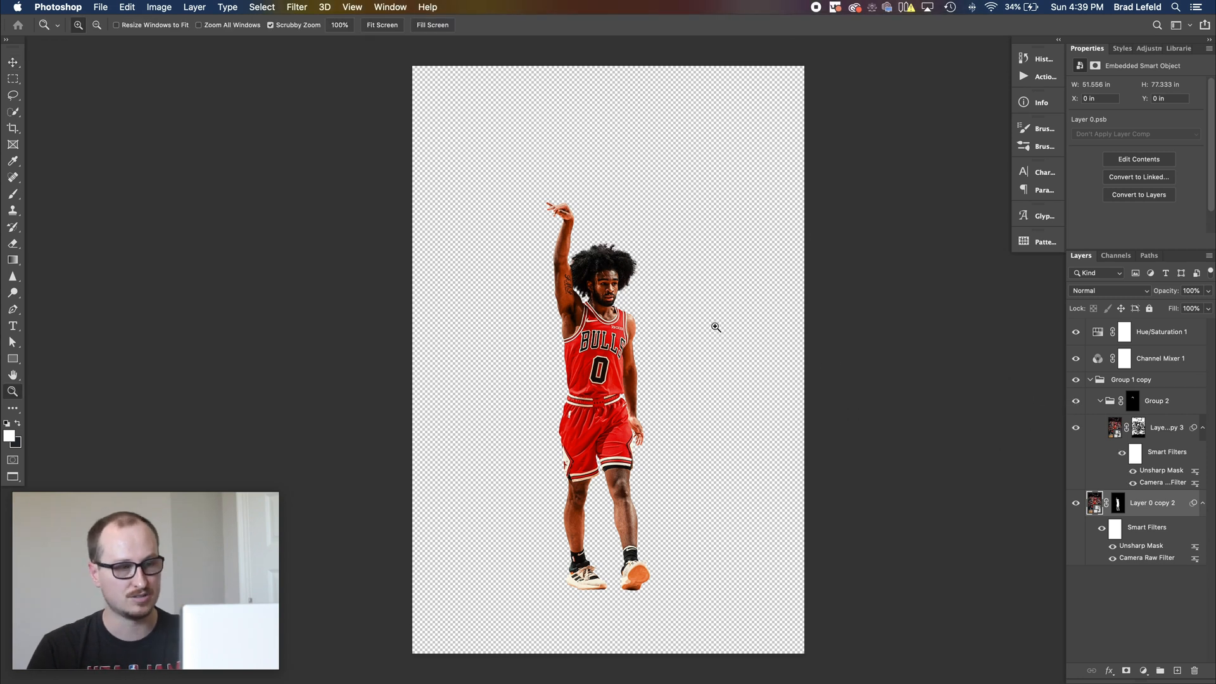
pyautogui.moveTo(583, 265); pyautogui.dragTo(681, 258)
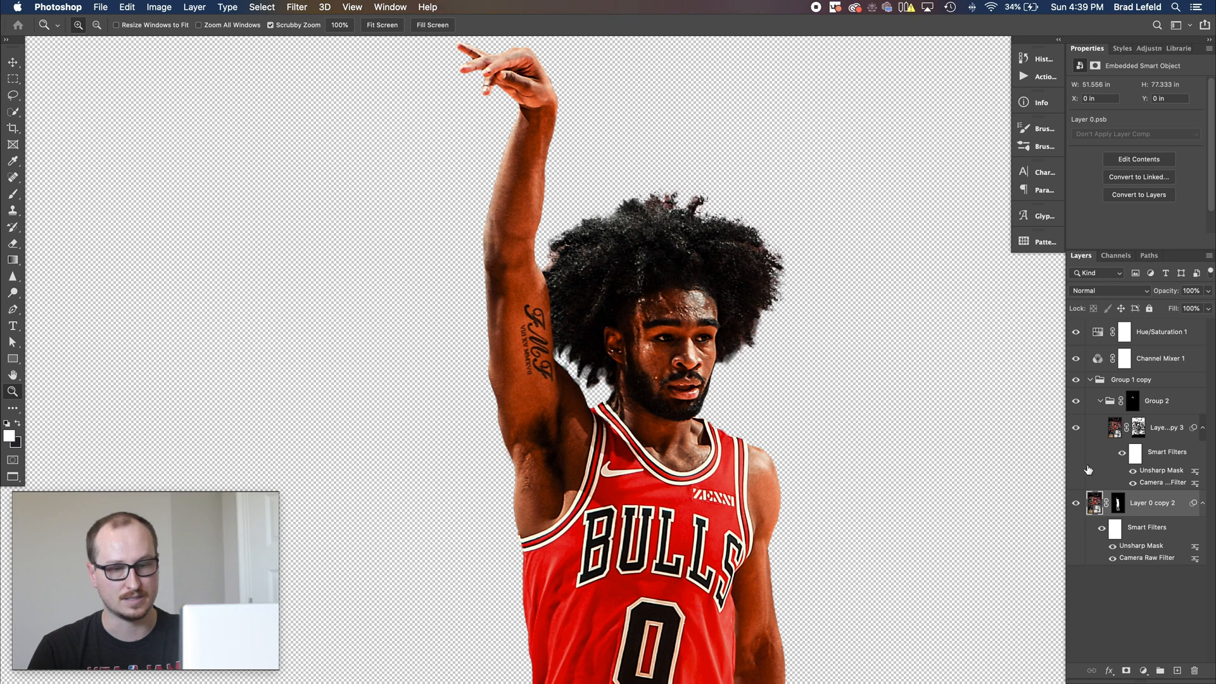
pyautogui.click(1076, 400)
pyautogui.click(1076, 401)
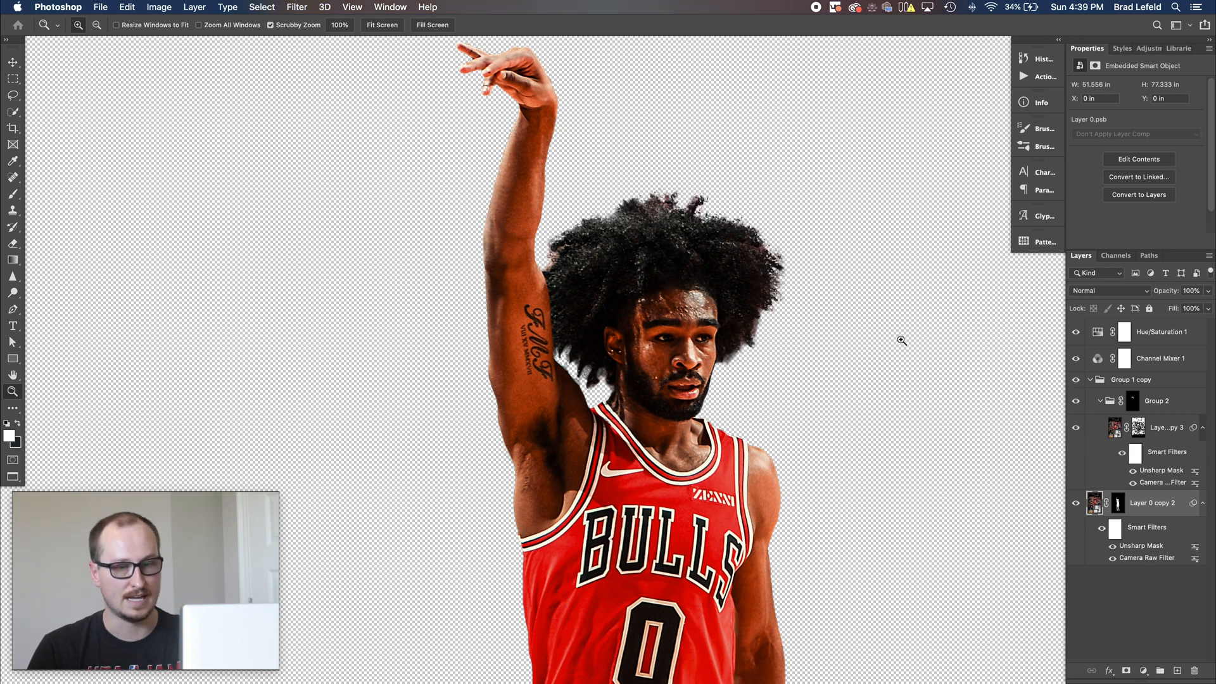
# Step: Select the mask of the layer inside Group 2 and choose the Sand Splash brush from the custom brush presets
pyautogui.click(1139, 429)
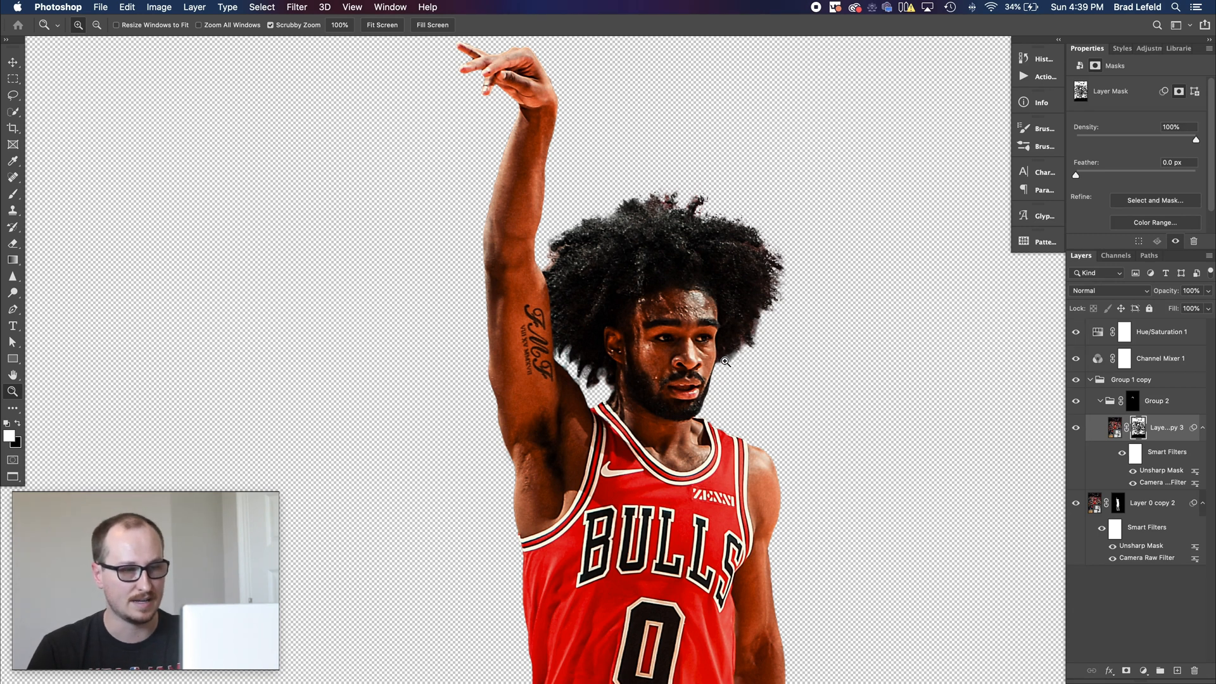
pyautogui.press('b')
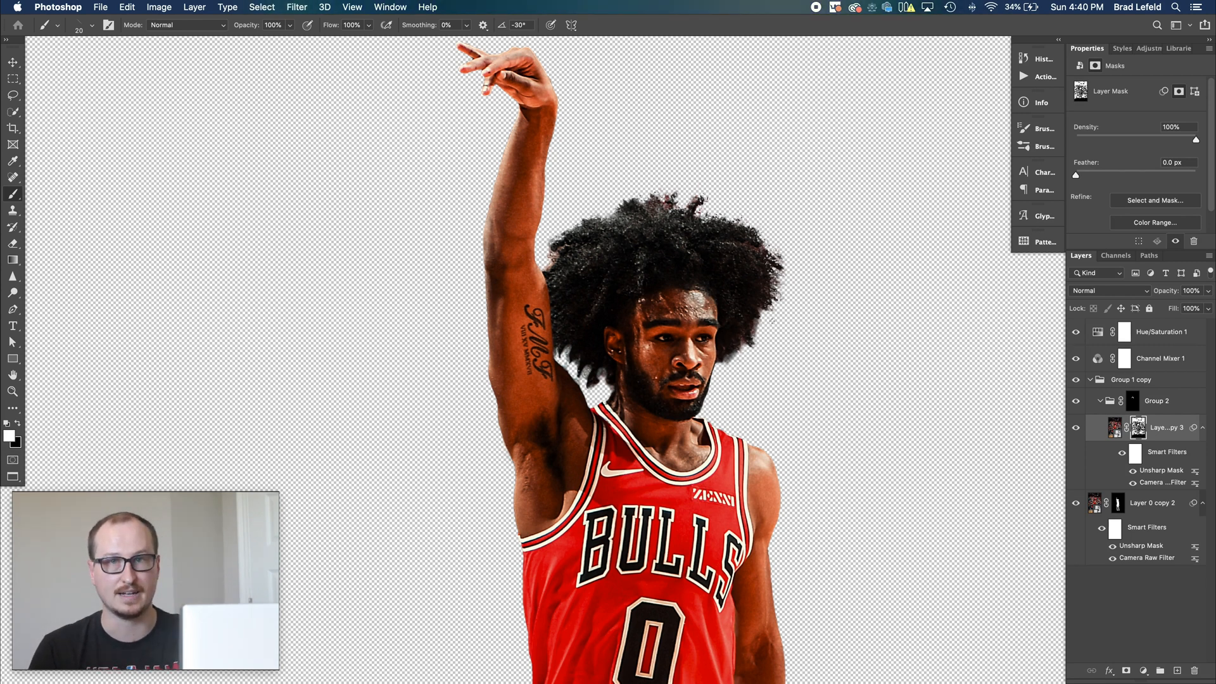
pyautogui.rightClick(772, 321)
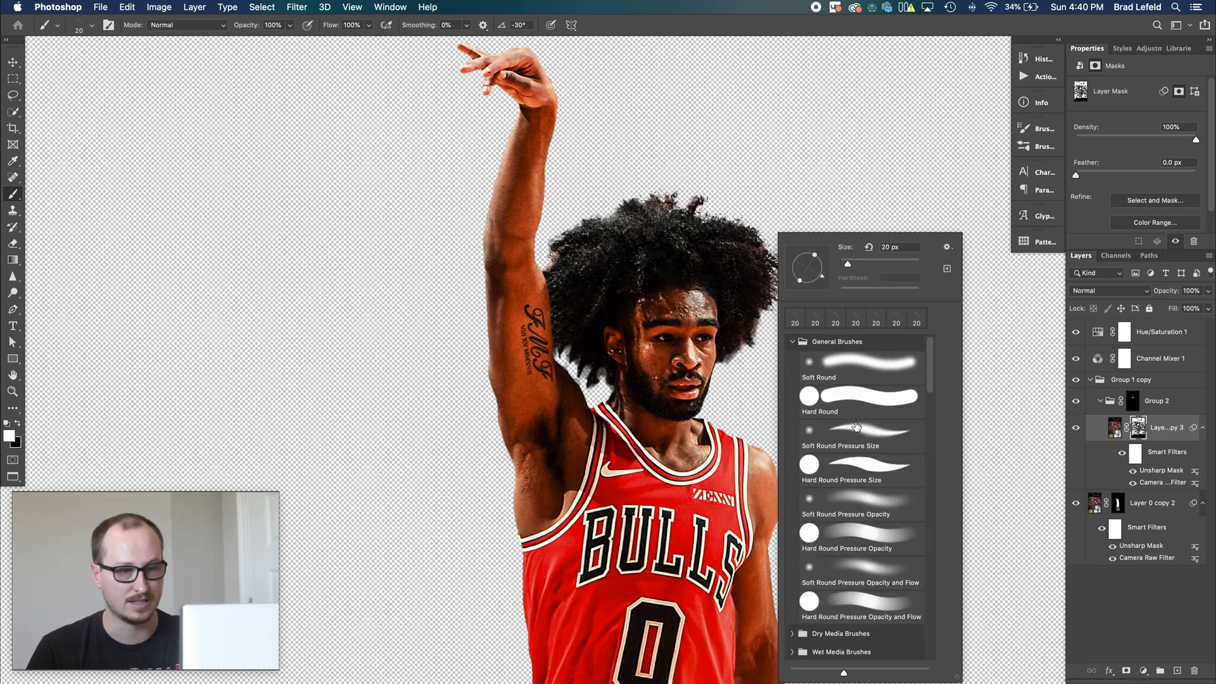
pyautogui.click(793, 344)
pyautogui.click(792, 470)
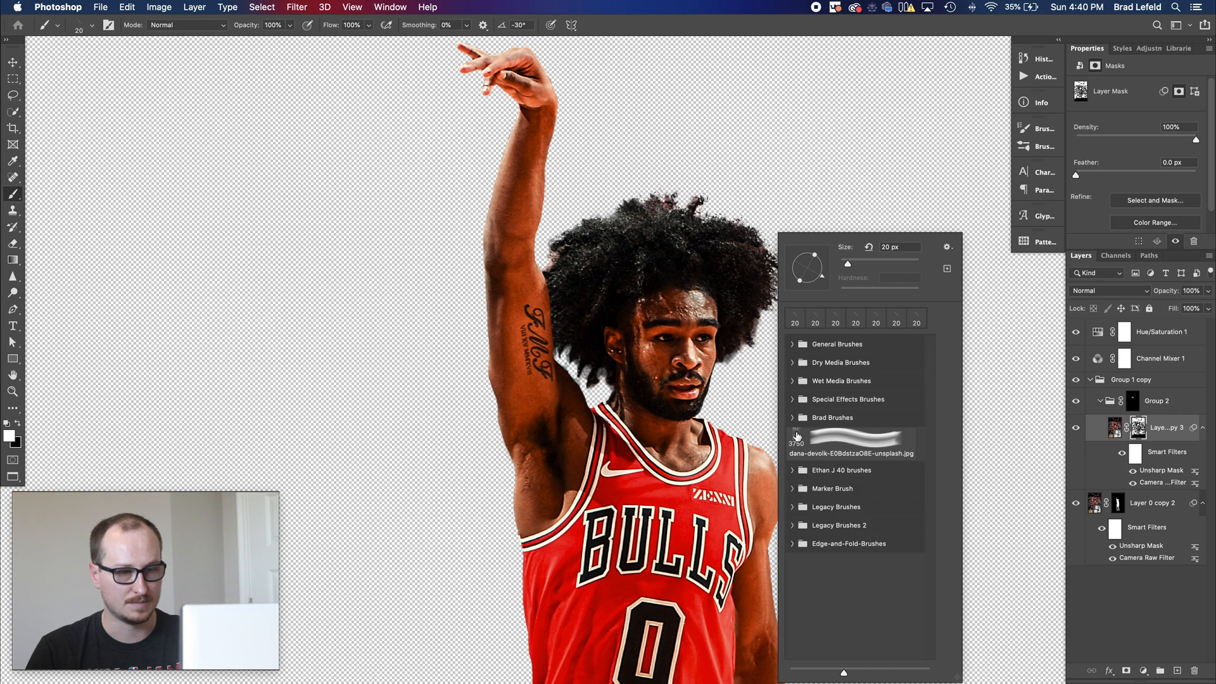
pyautogui.click(792, 417)
pyautogui.click(849, 466)
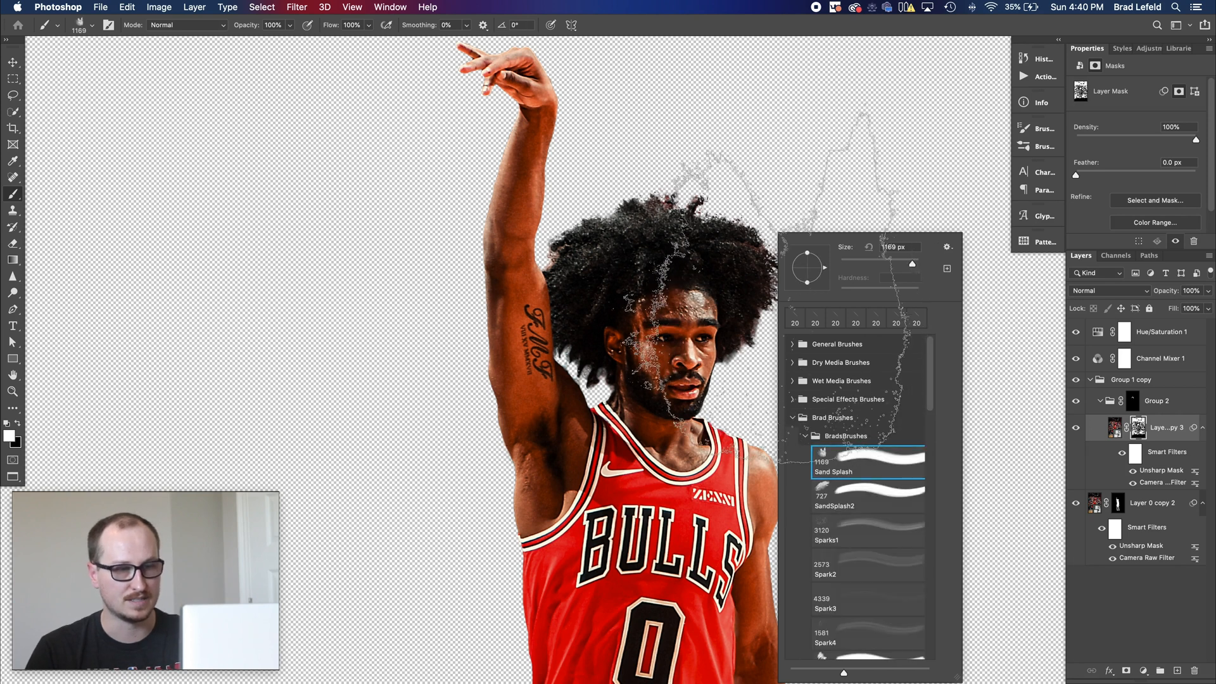
pyautogui.press('Return')
# Step: Reduce the Sand Splash brush to 125 px and target the layer mask of Layer 0 copy 2
pyautogui.press('[')
pyautogui.press('[')
pyautogui.press('[')
pyautogui.press('[')
pyautogui.press('[')
pyautogui.press('[')
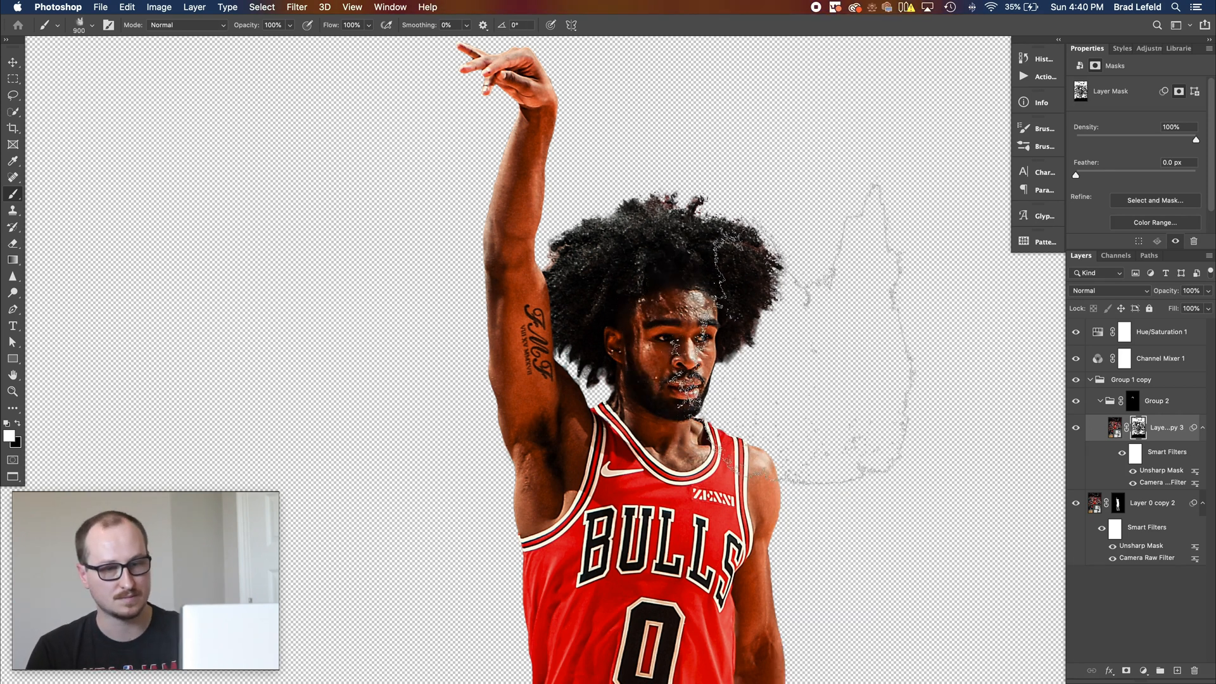
pyautogui.press('[')
pyautogui.press('[')
pyautogui.press('[')
pyautogui.press('[')
pyautogui.press('[')
pyautogui.press('[')
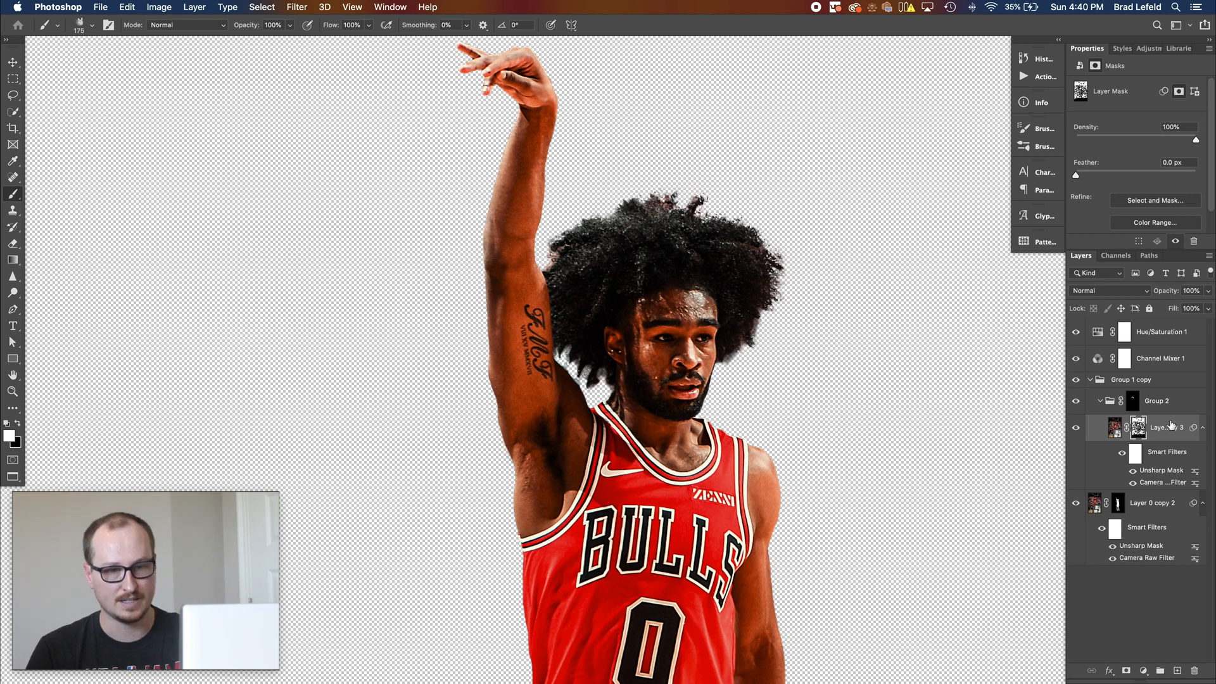
pyautogui.click(1112, 503)
pyautogui.press('[')
pyautogui.press('[')
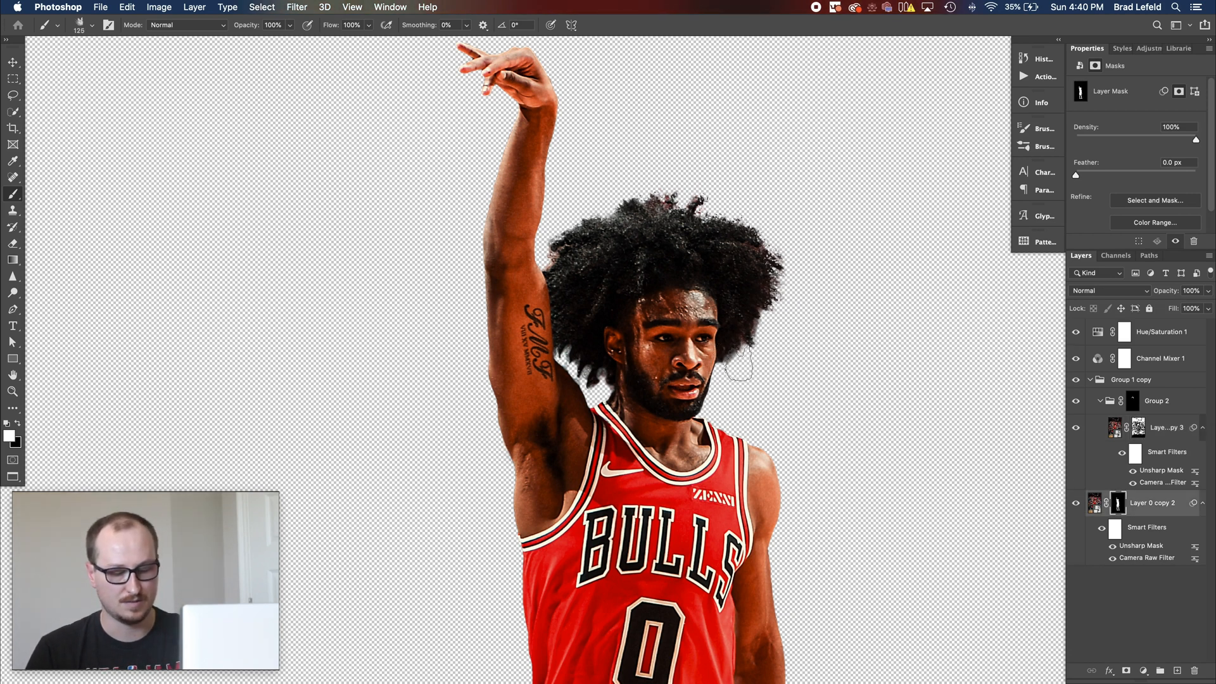
# Step: Try masking part of the player's hair with a black Sand Splash stroke on Layer 0 copy 2's mask, and undo it
pyautogui.press('x')
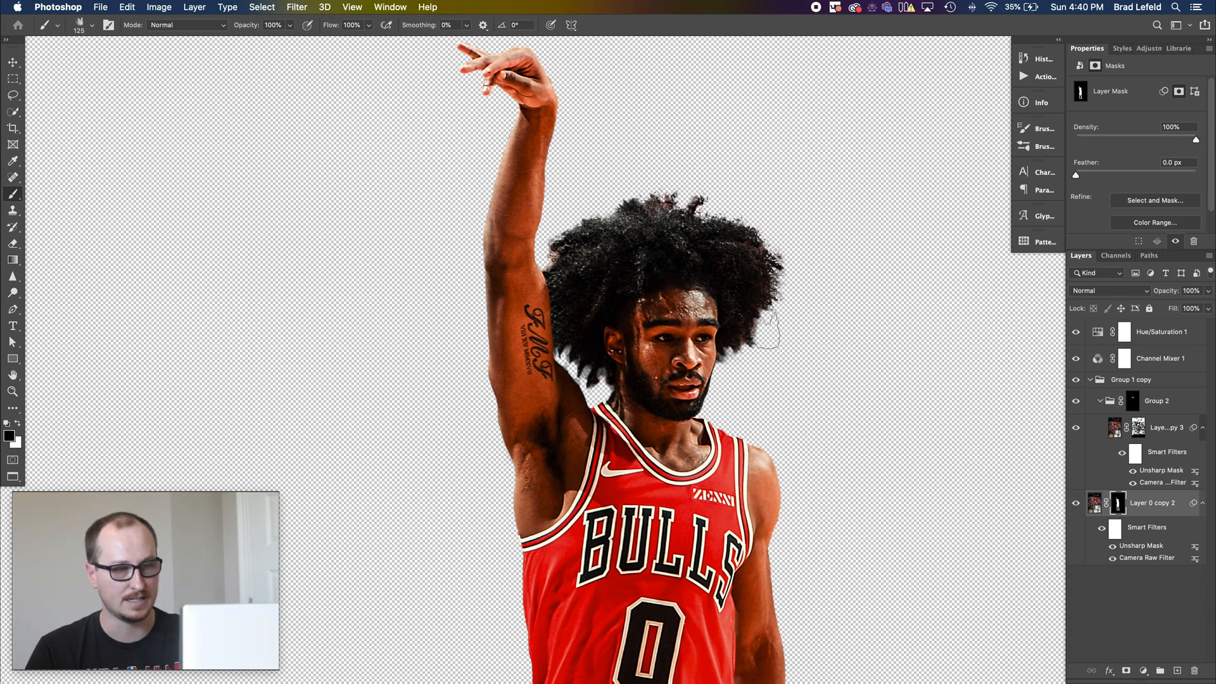
pyautogui.moveTo(768, 290); pyautogui.dragTo(738, 285)
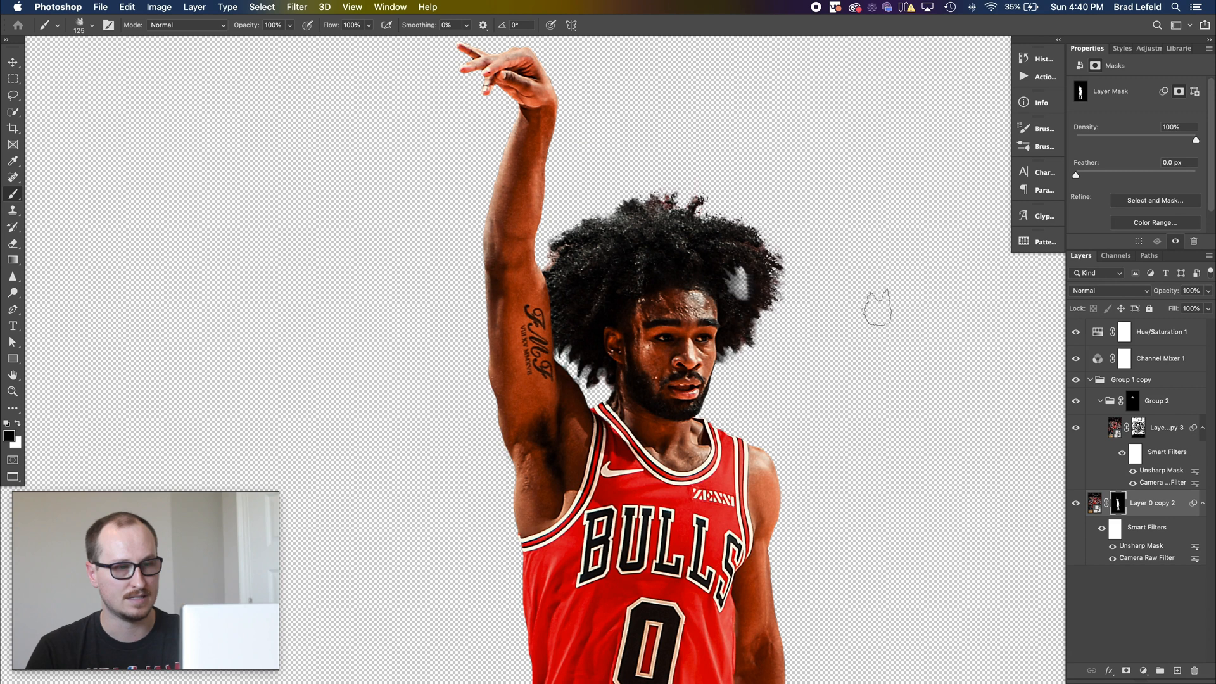
pyautogui.press('super+z')
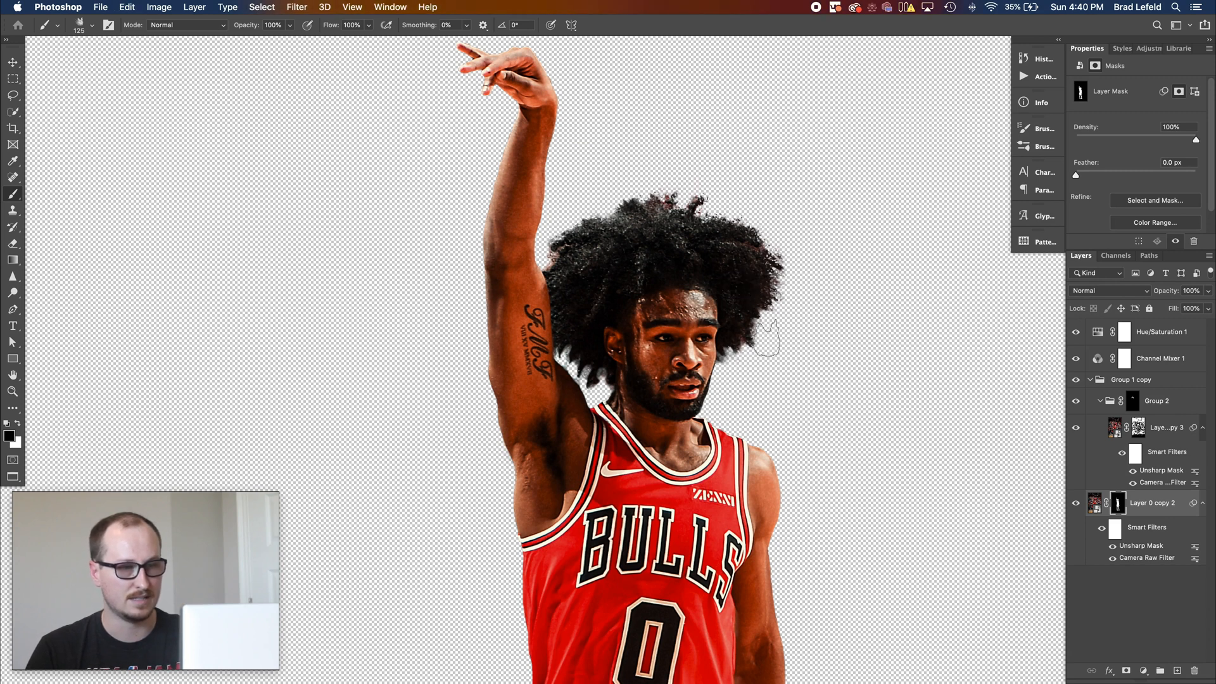
# Step: Close the smart object document without saving its changes and return to the poster
pyautogui.press('super+w')
pyautogui.press('super+d')
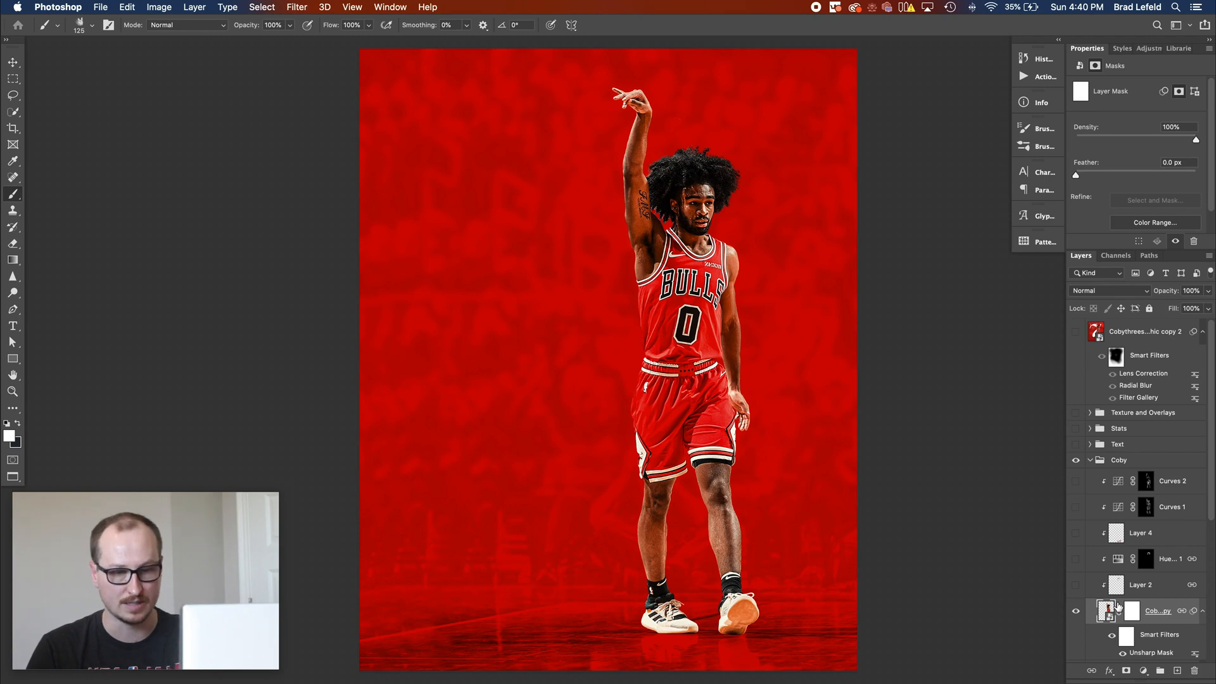
# Step: Show Layer 2 and the Hue/Saturation 1 adjustment in the Coby group, toggling the adjustment to compare the hair
pyautogui.click(1075, 585)
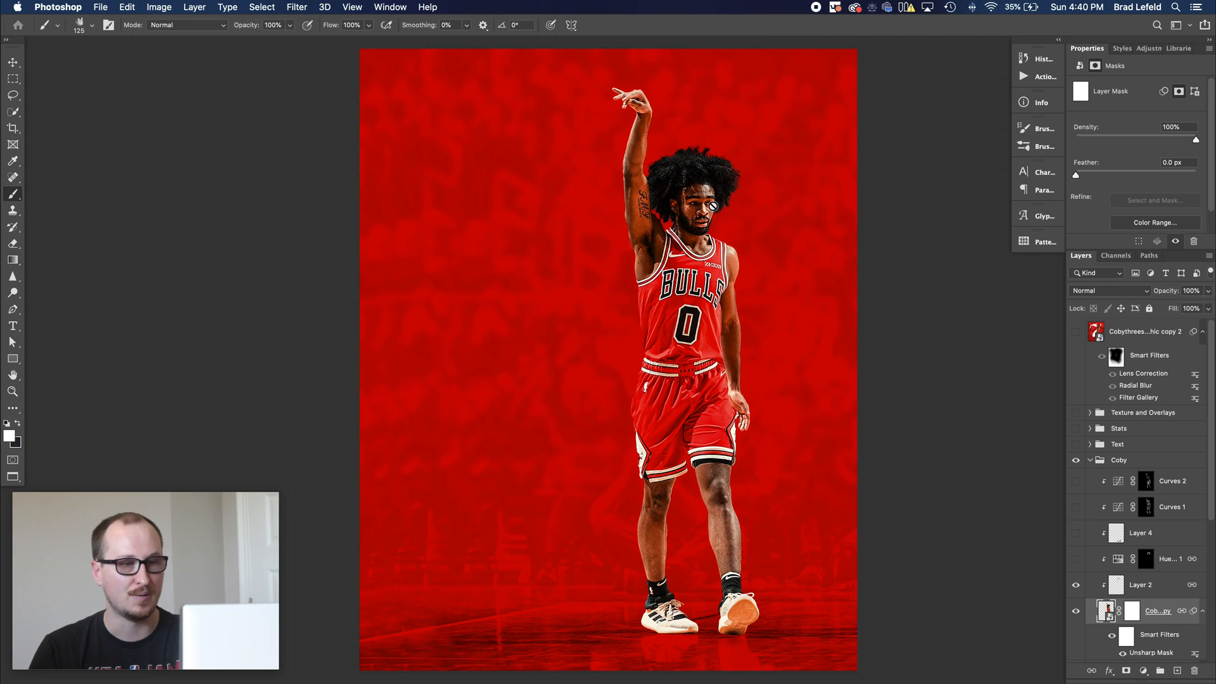
pyautogui.click(1087, 560)
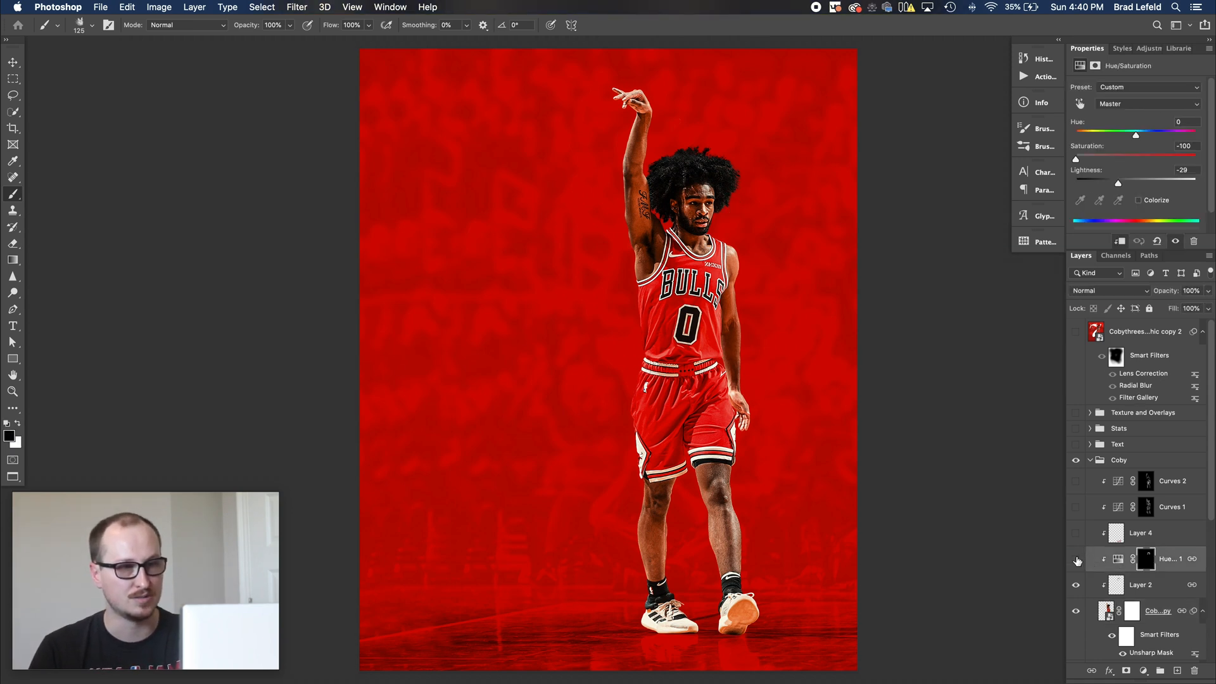
pyautogui.click(1077, 560)
pyautogui.click(1077, 560)
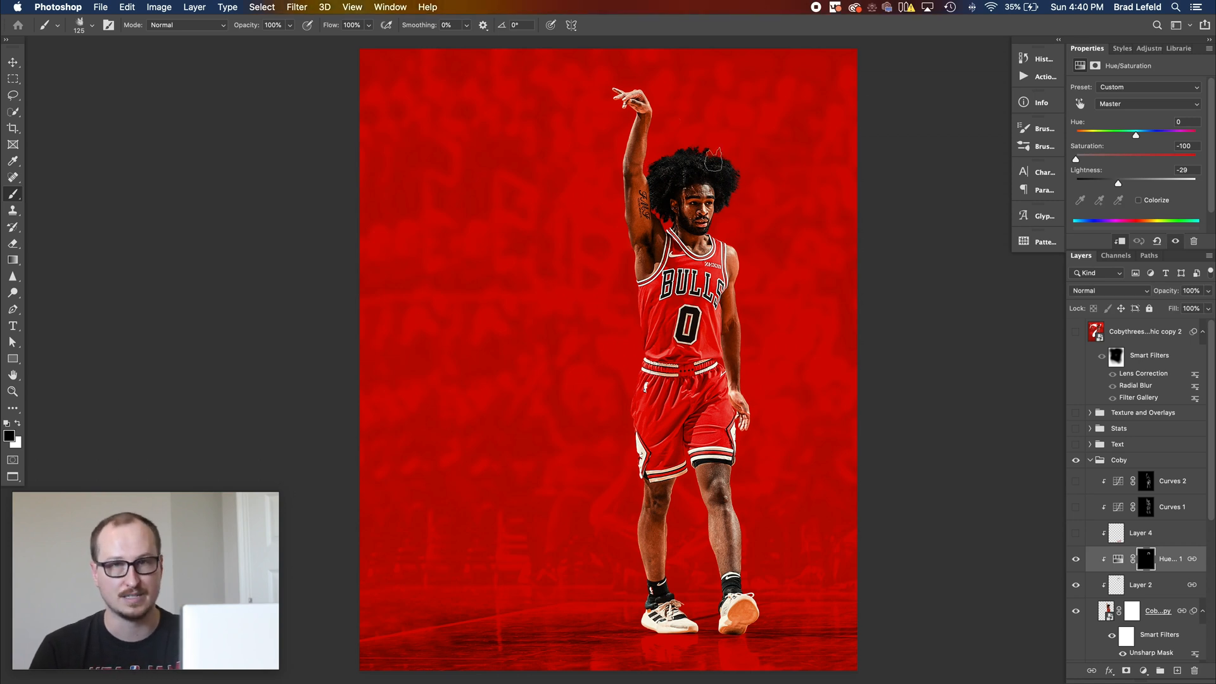
# Step: Show Layer 4, Curves 1 and Curves 2 in the Coby group
pyautogui.click(1123, 537)
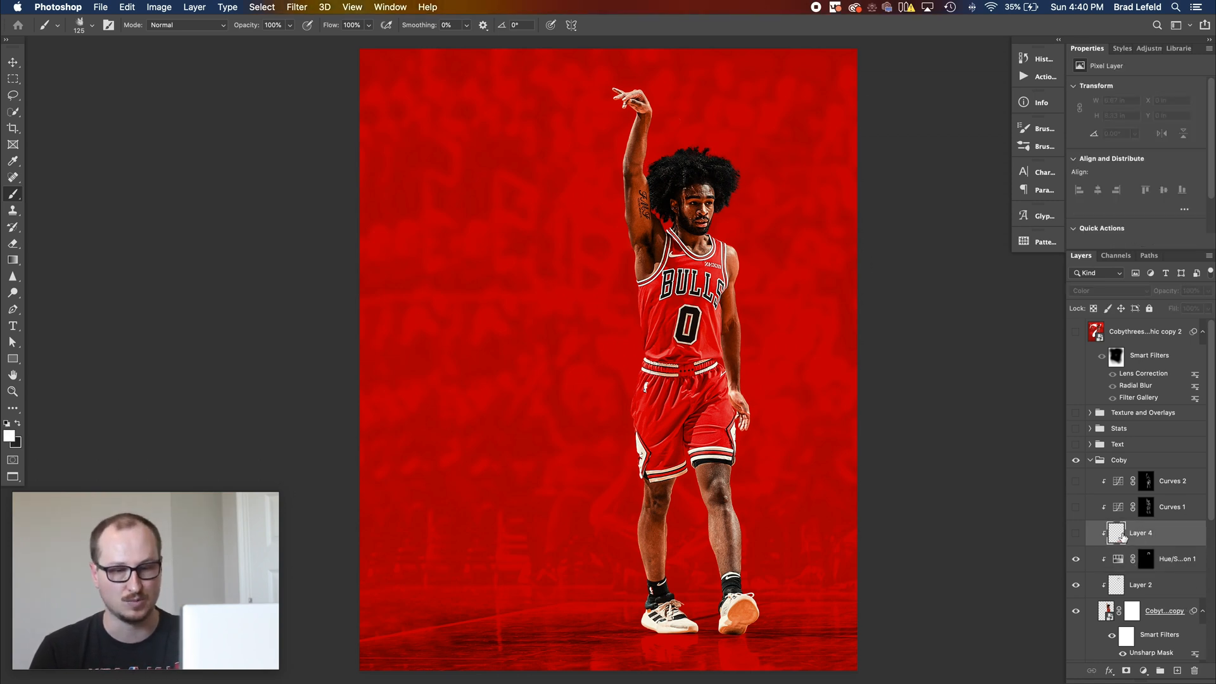
pyautogui.click(1075, 534)
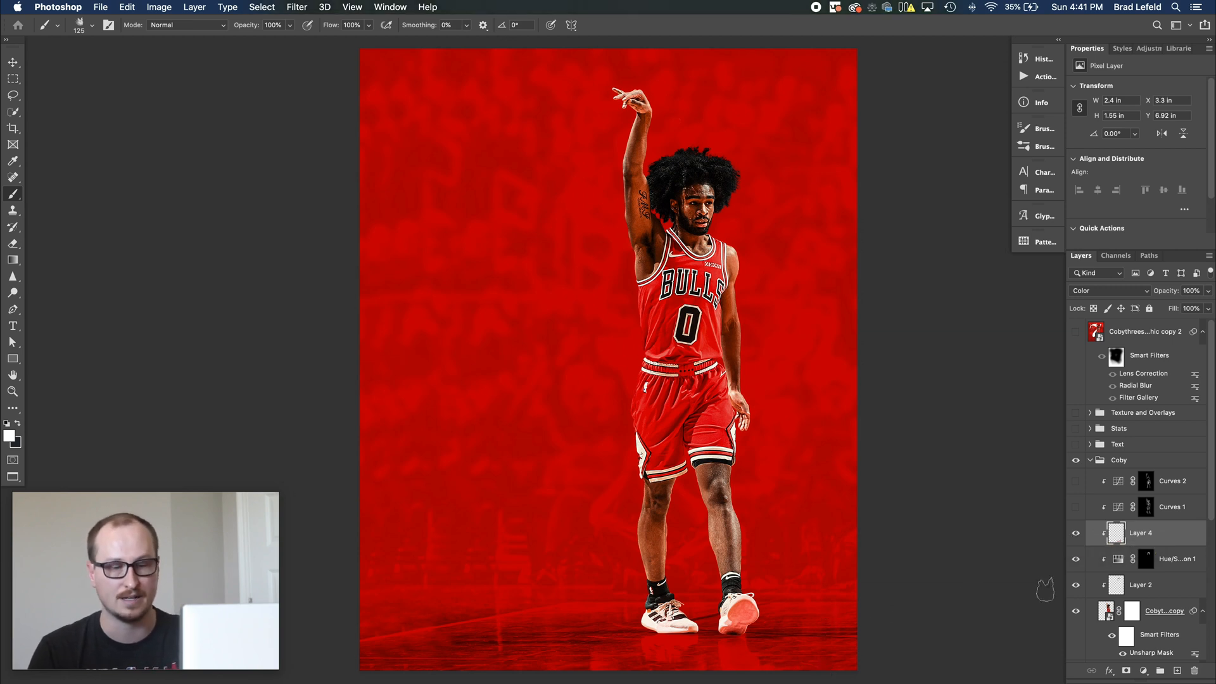
pyautogui.click(1076, 507)
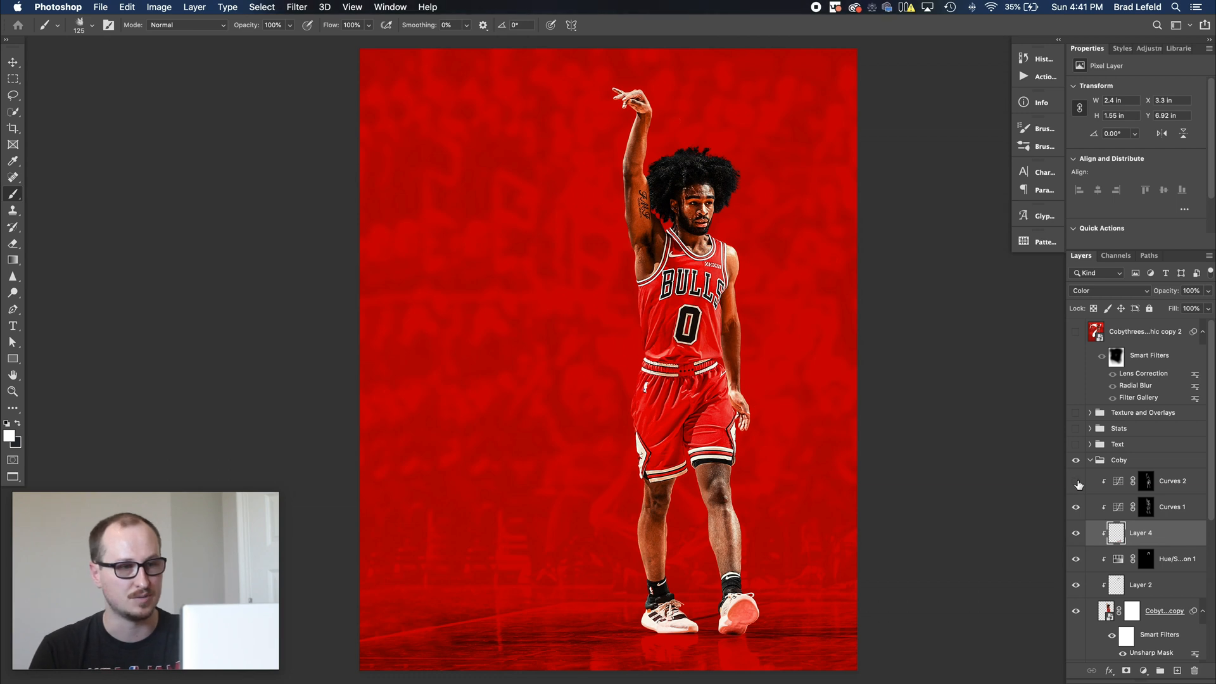
pyautogui.click(1076, 482)
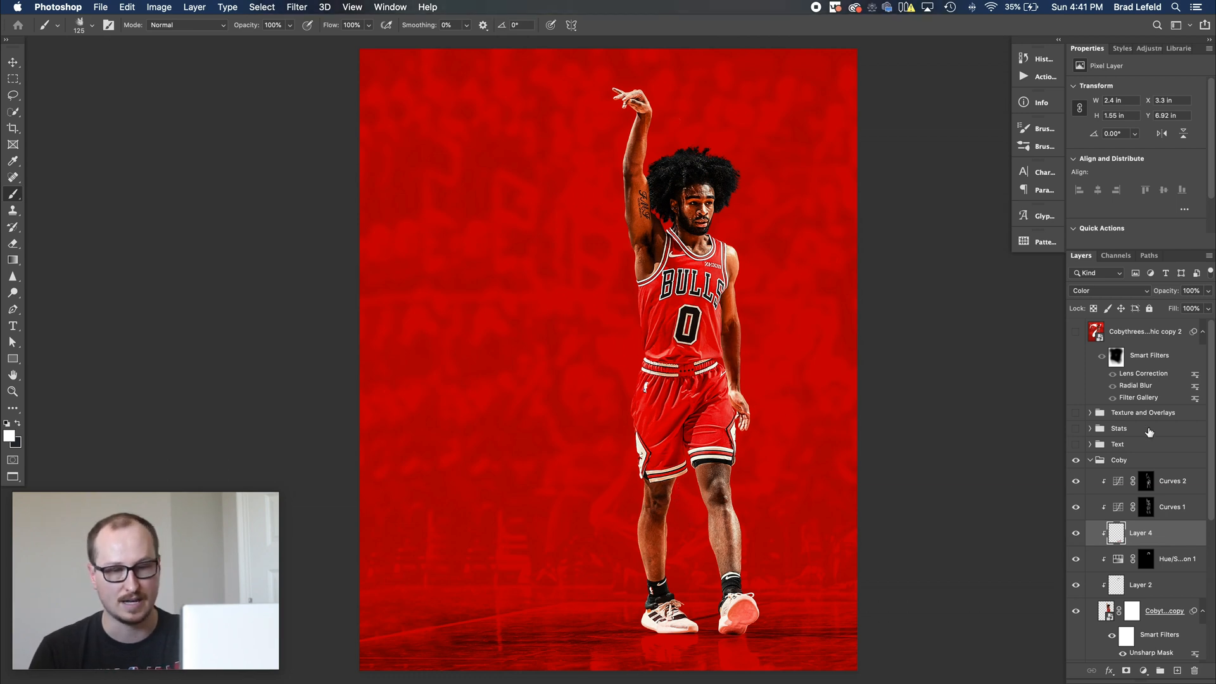
# Step: Collapse the Coby group, then show and select the large 7 type layer behind the player
pyautogui.click(1089, 462)
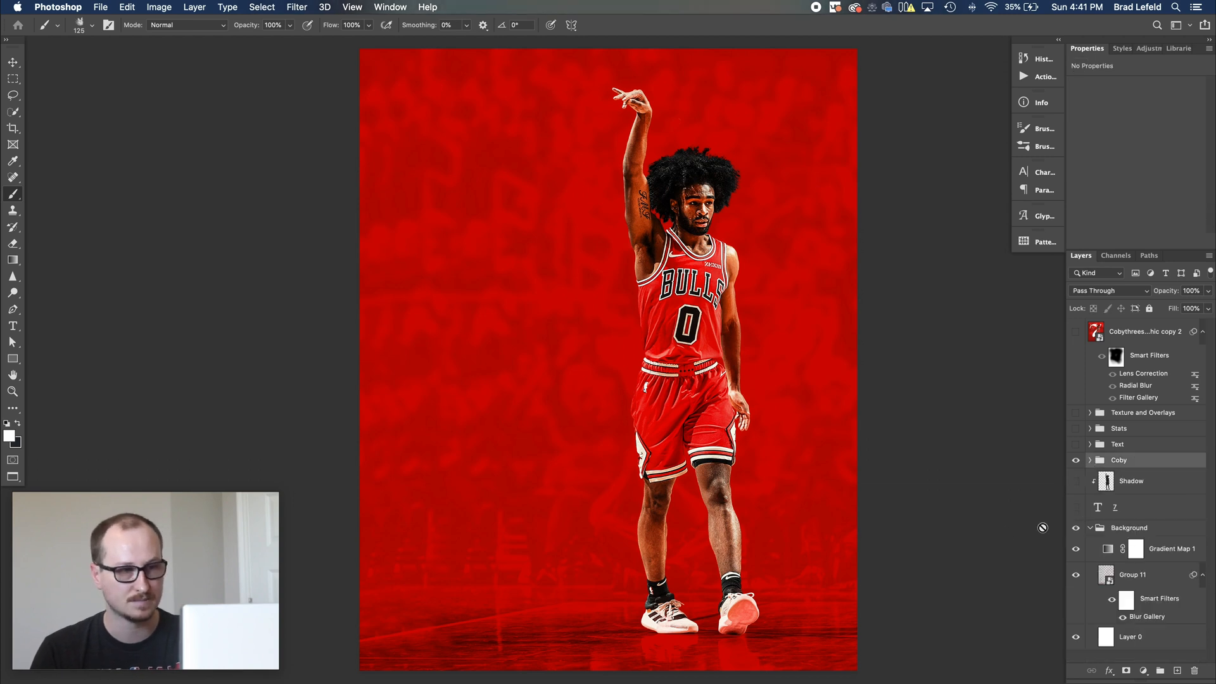
pyautogui.click(1076, 510)
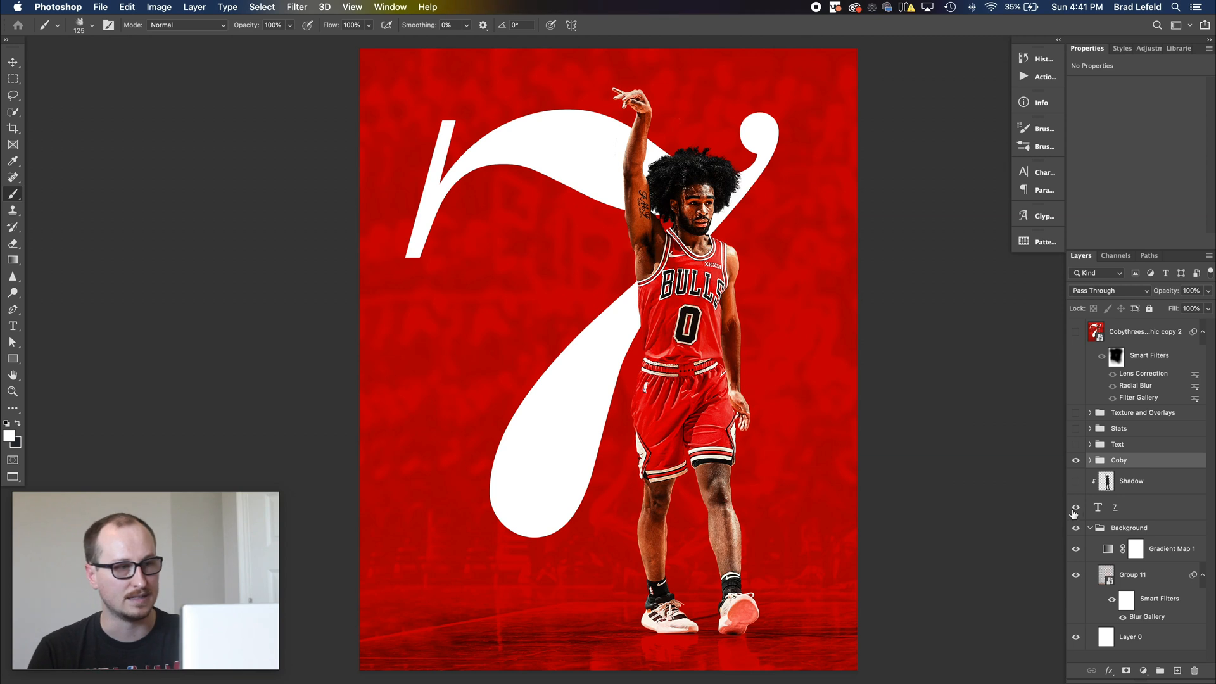
pyautogui.click(1150, 513)
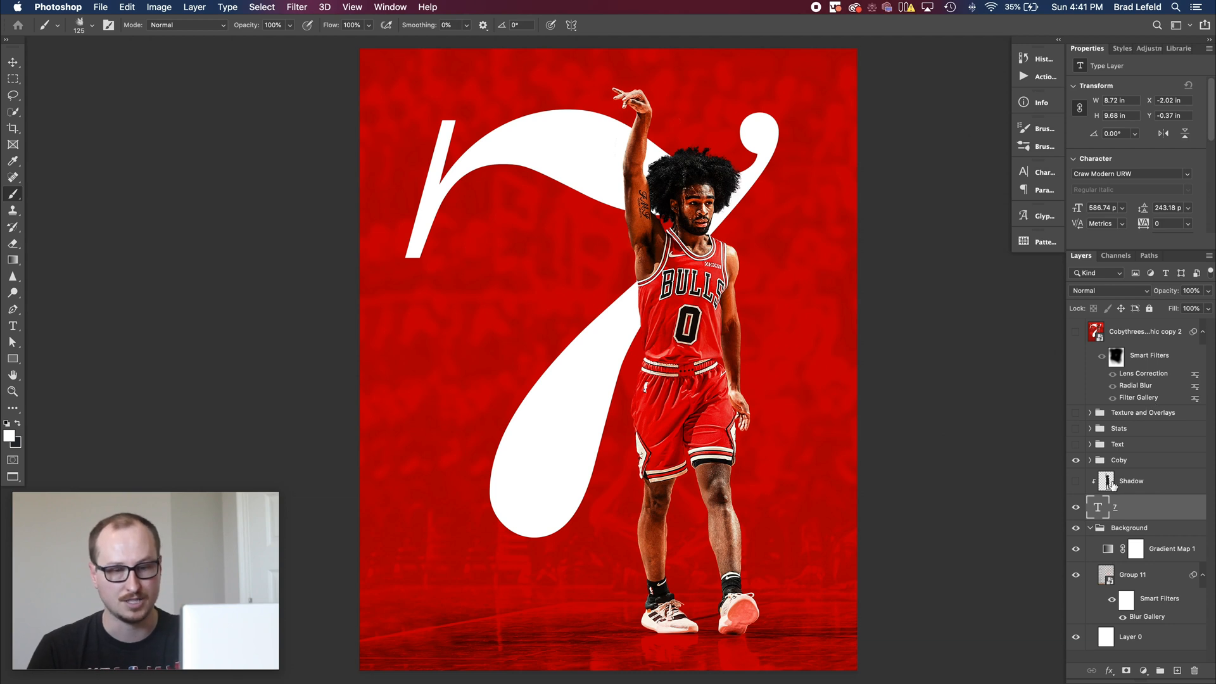
# Step: Load the player's outline as a selection from the visible player cutout layer in the Coby group
pyautogui.click(1108, 463)
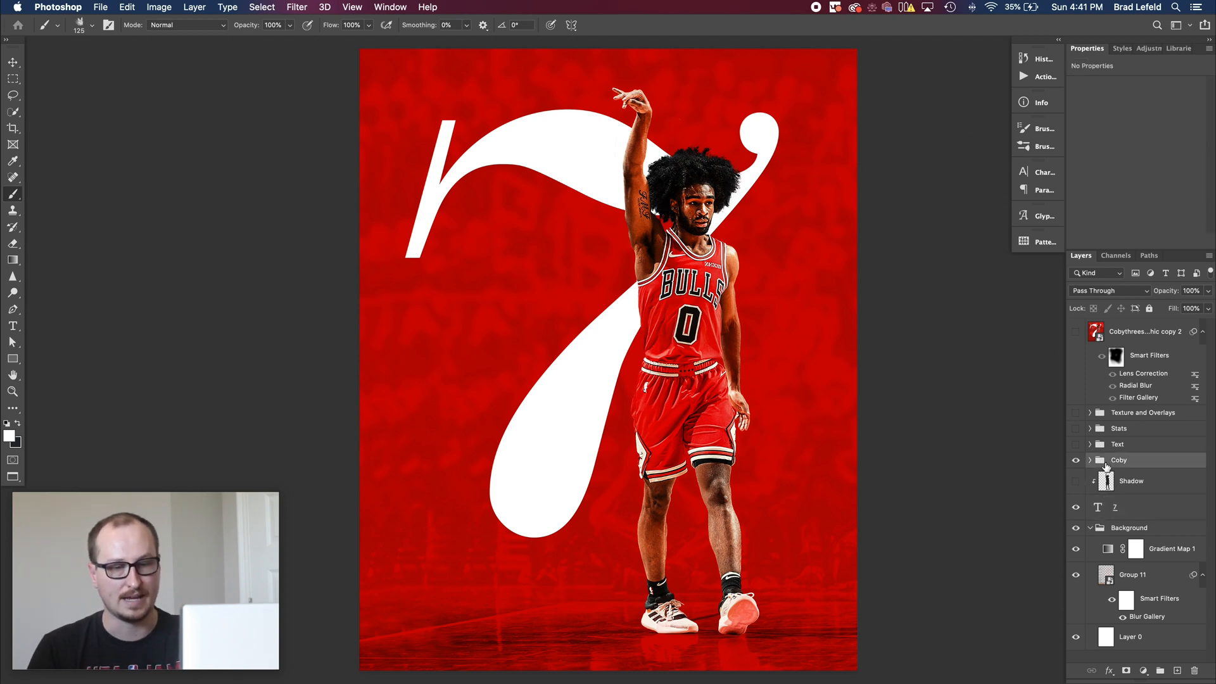
pyautogui.click(1090, 462)
pyautogui.scroll(-2, 1116, 523)
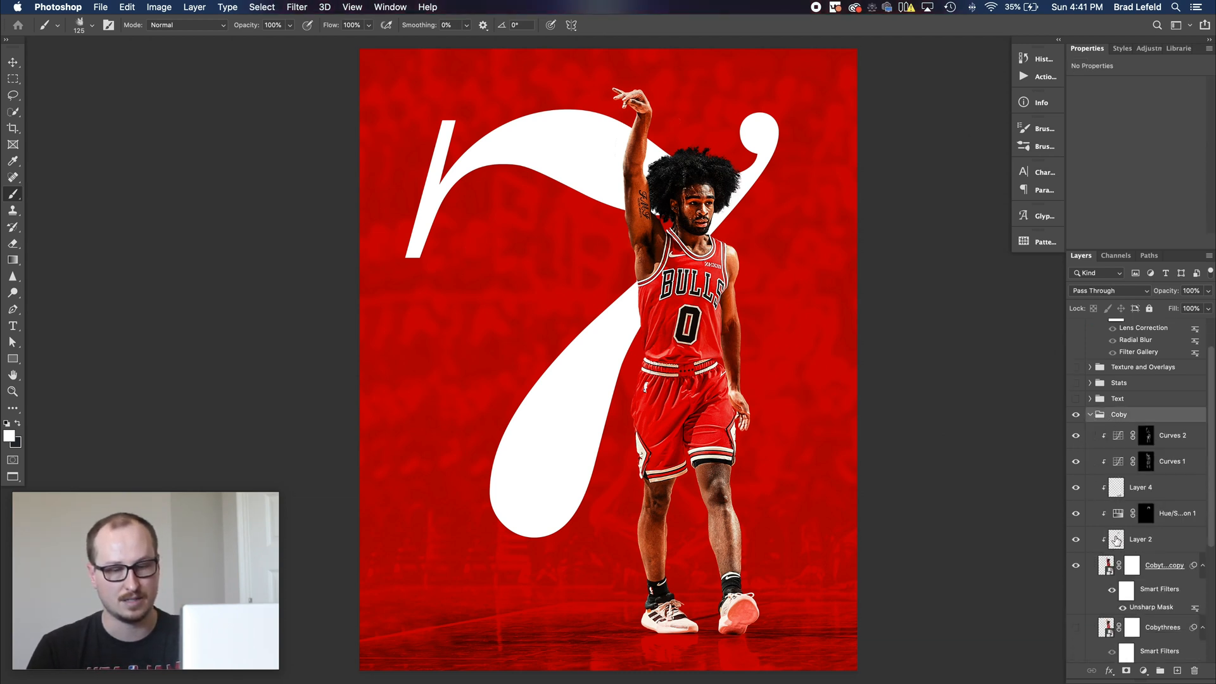
pyautogui.keyDown('super'); pyautogui.click(1106, 563); pyautogui.keyUp('super')
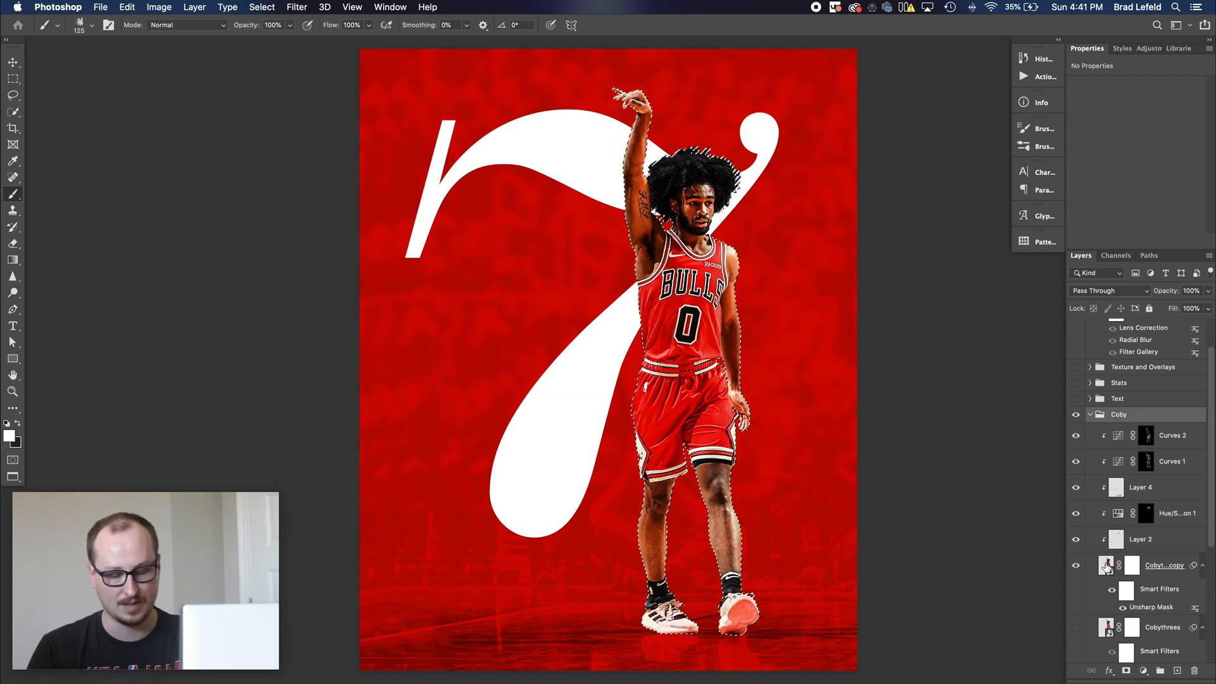
# Step: Show the Shadow layer clipped to the 7, and clear the selection around the player
pyautogui.scroll(-3, 1105, 558)
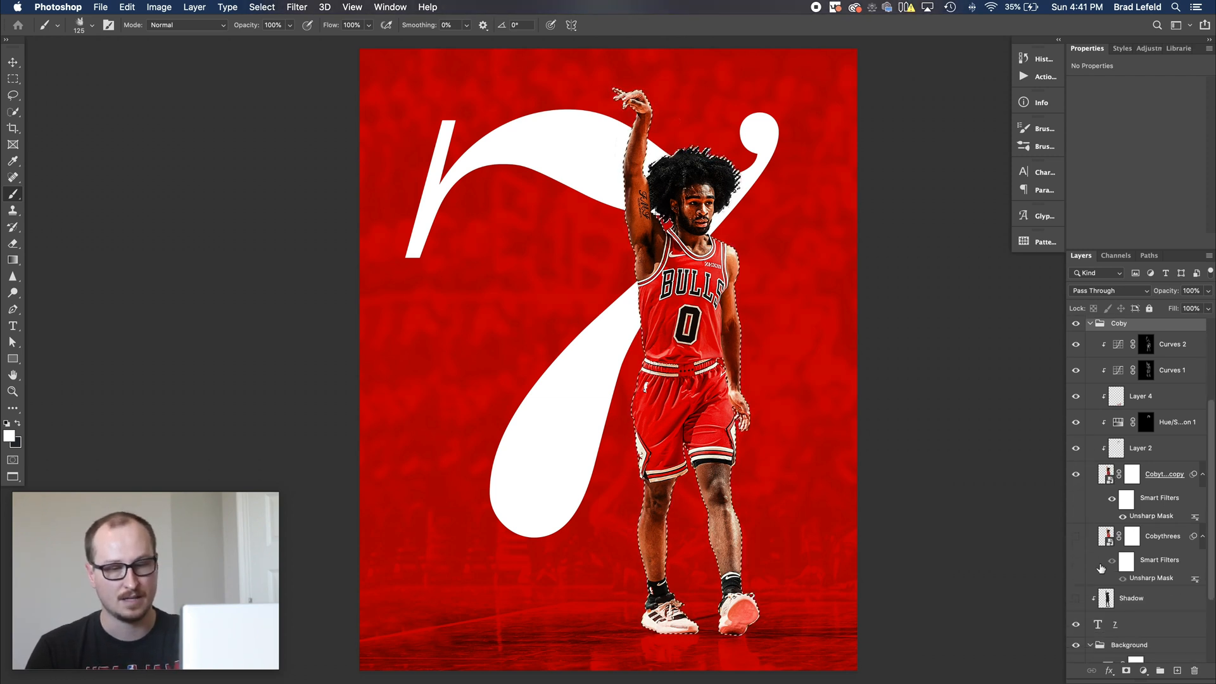
pyautogui.click(1104, 598)
pyautogui.click(1077, 600)
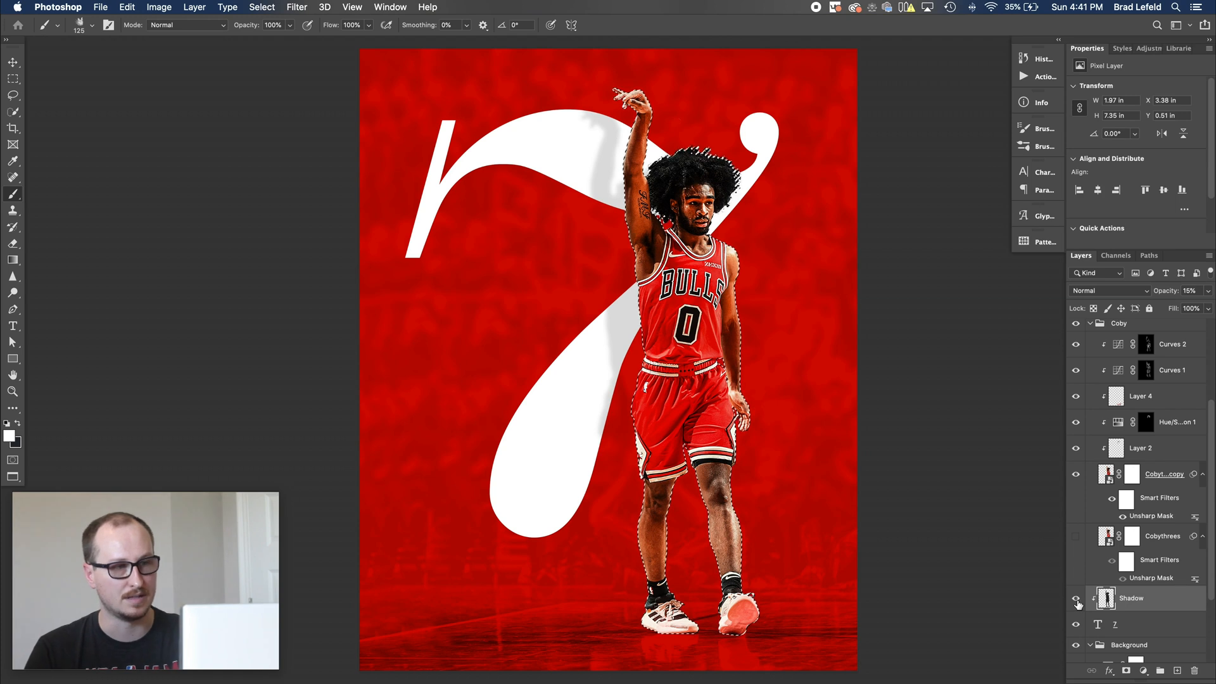
pyautogui.press('super+d')
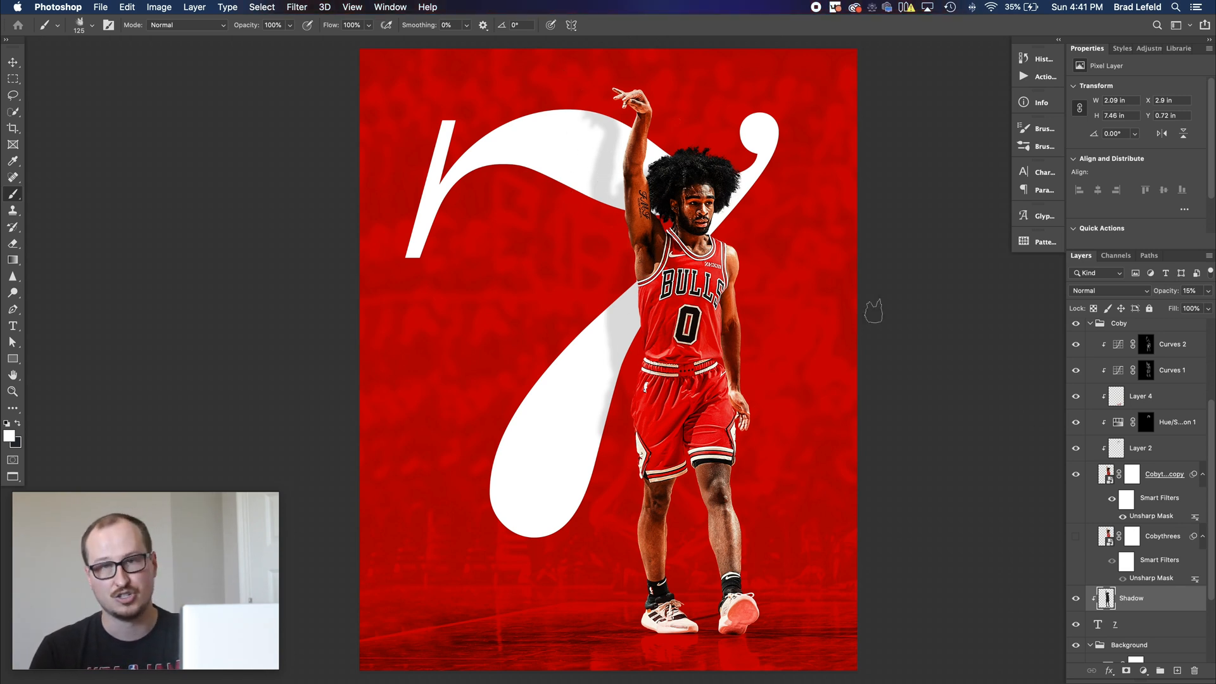
# Step: Collapse the Coby group, then show the Text group and expand its layers
pyautogui.scroll(3, 1114, 490)
pyautogui.scroll(1, 1114, 489)
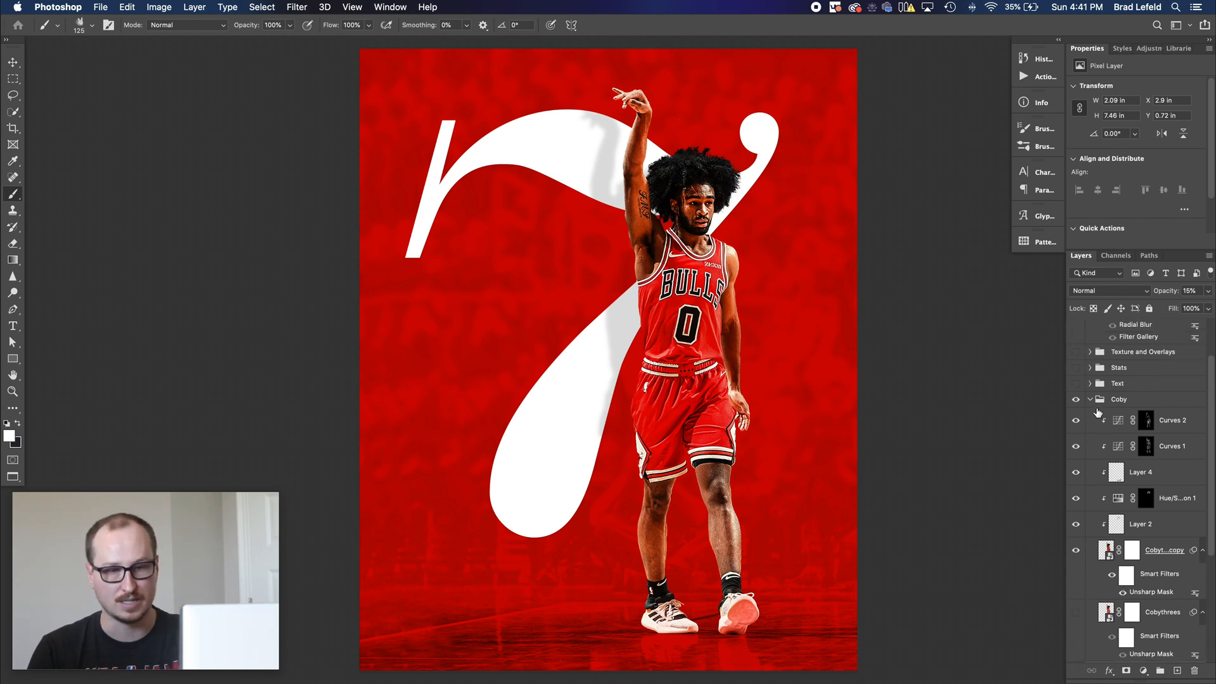
pyautogui.click(1091, 400)
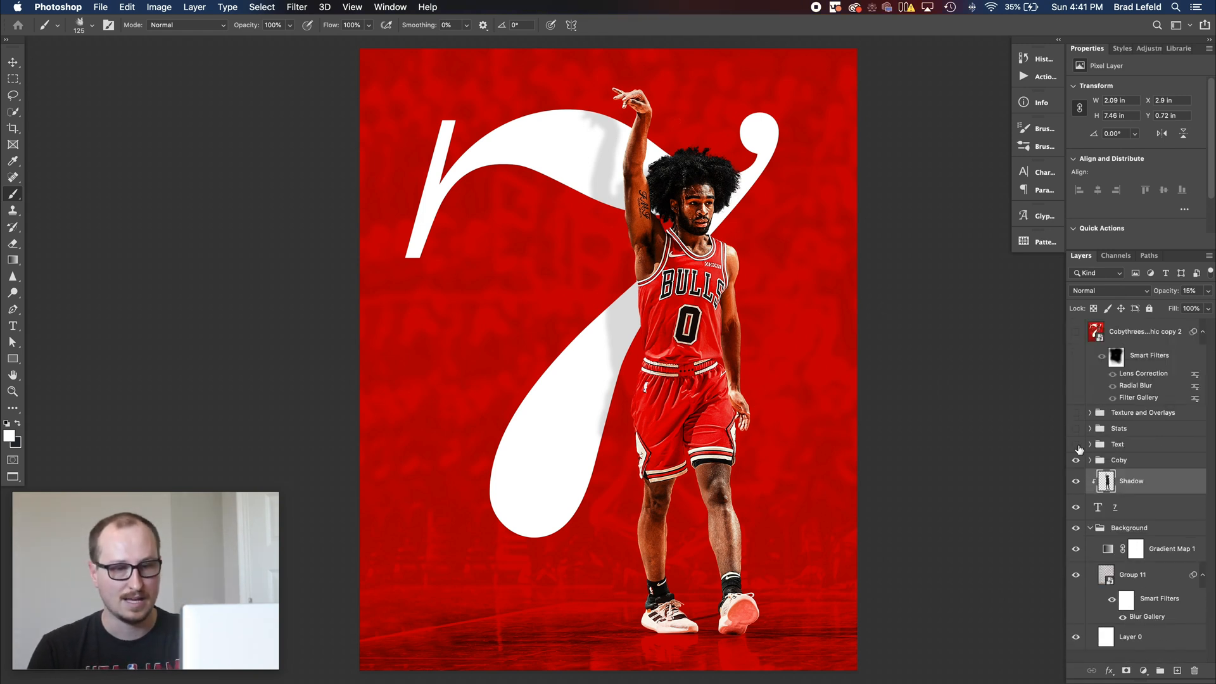
pyautogui.click(1076, 445)
pyautogui.click(1090, 445)
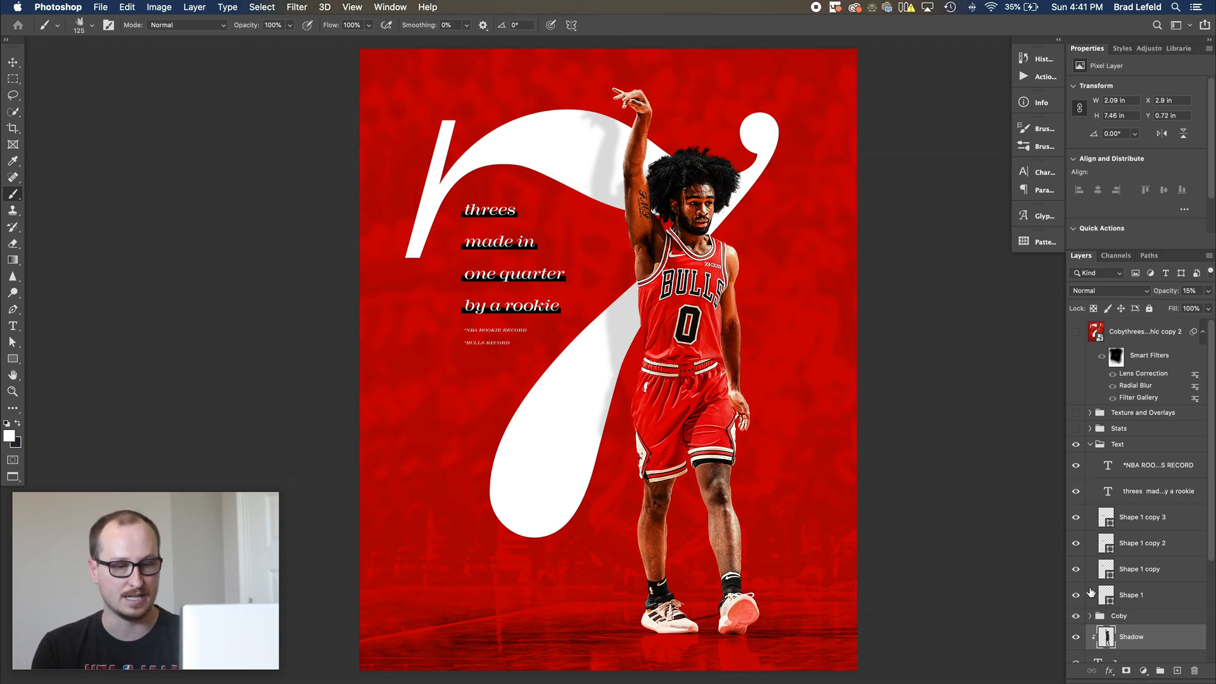
# Step: Hide and reshow the headline text to compare it with its black bars, and select the *NBA ROOKIE RECORD type layer
pyautogui.moveTo(1076, 596)
pyautogui.mouseDown()
pyautogui.moveTo(1077, 510)
pyautogui.moveTo(1081, 593)
pyautogui.mouseUp()
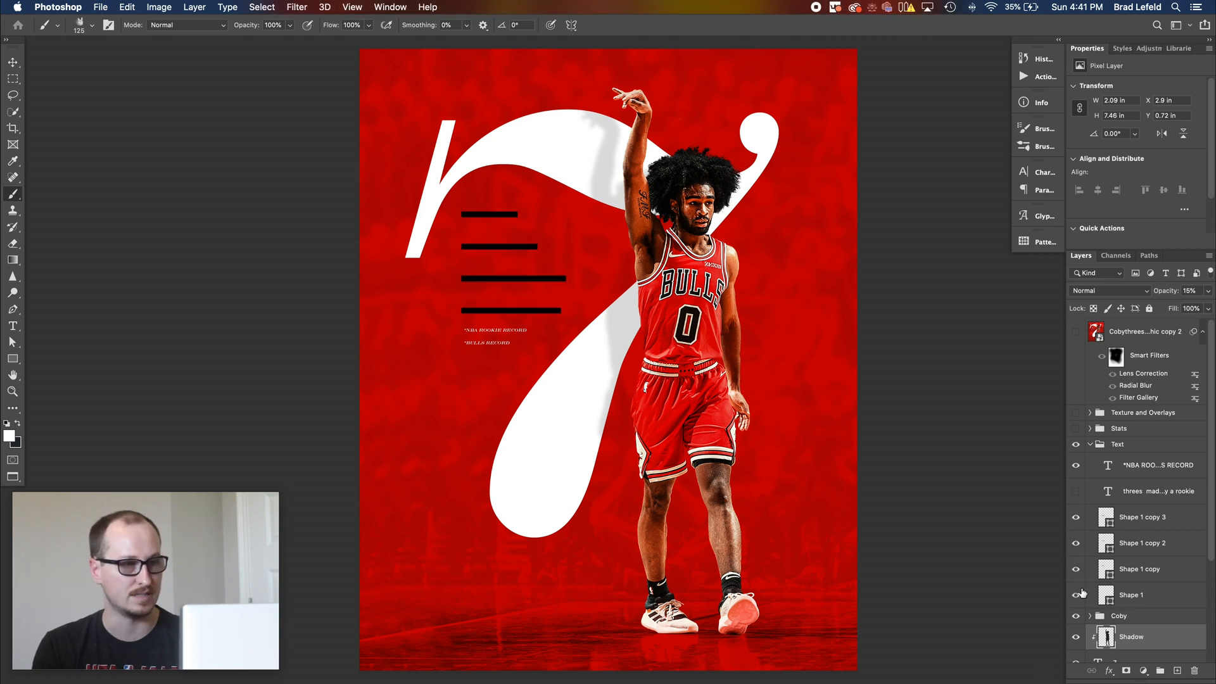
pyautogui.click(1077, 492)
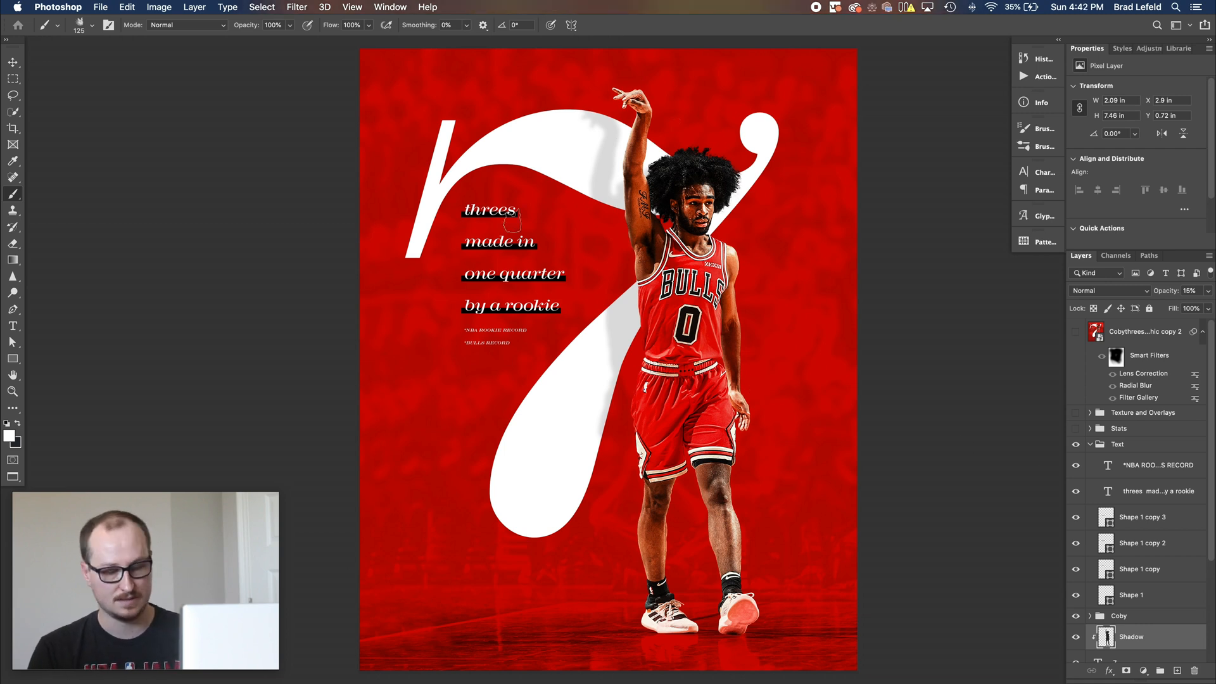
pyautogui.click(1154, 467)
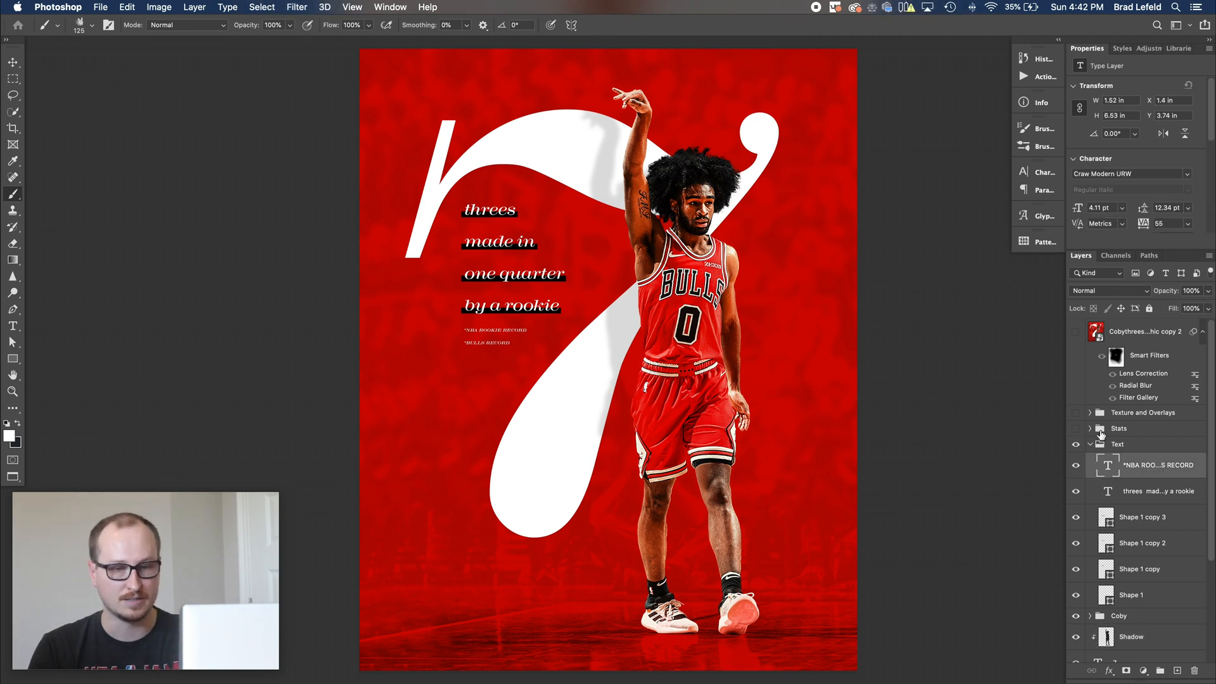
# Step: Expand the Stats group and make it visible on the poster
pyautogui.scroll(-1, 1107, 484)
pyautogui.click(1090, 414)
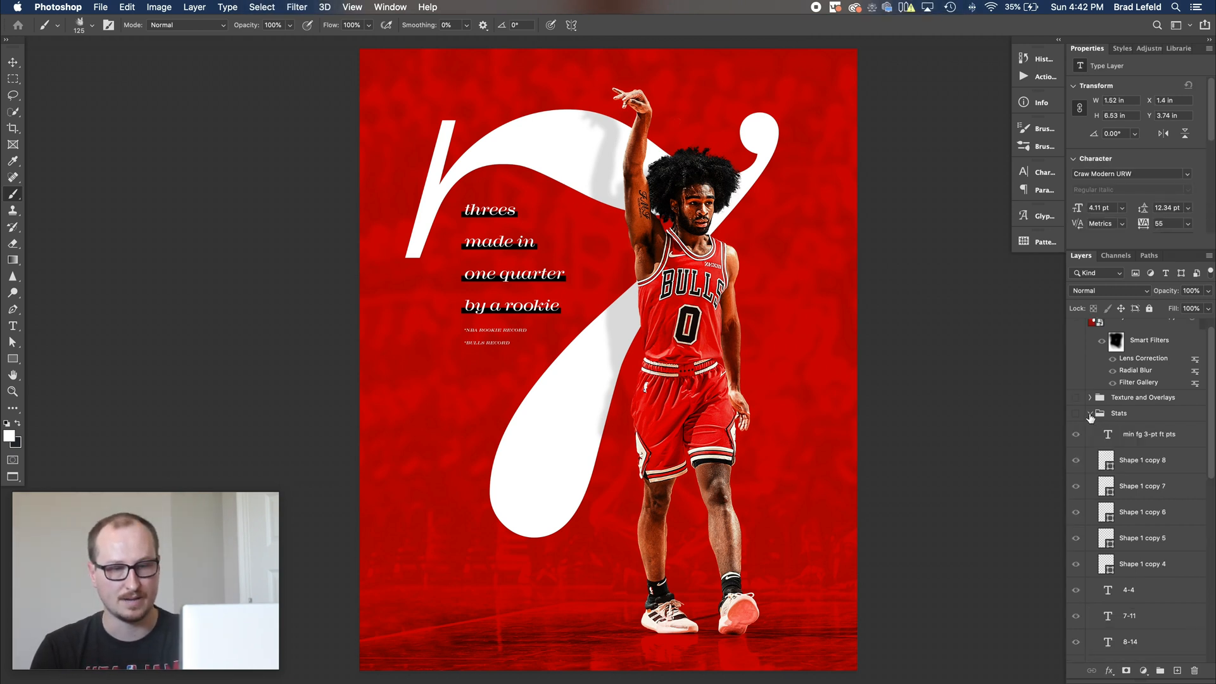
pyautogui.click(1073, 415)
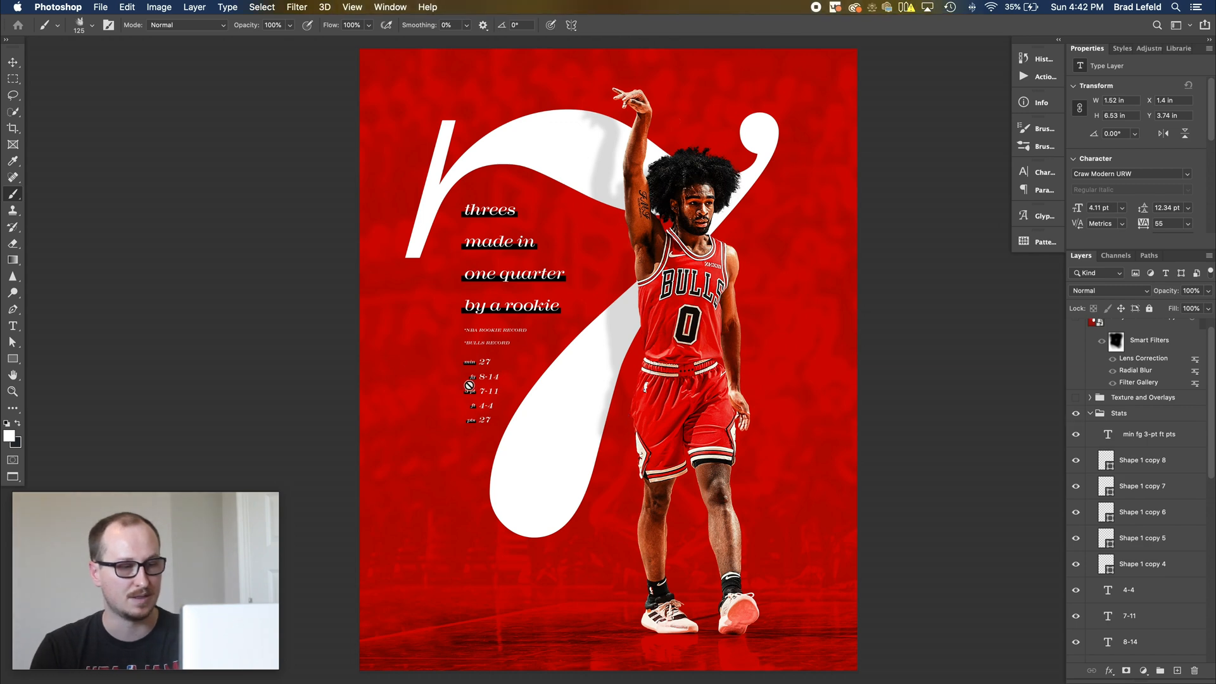
# Step: Examine the stat lines below the record notes up close, then return to the full poster
pyautogui.press('z')
pyautogui.moveTo(485, 367); pyautogui.dragTo(543, 361)
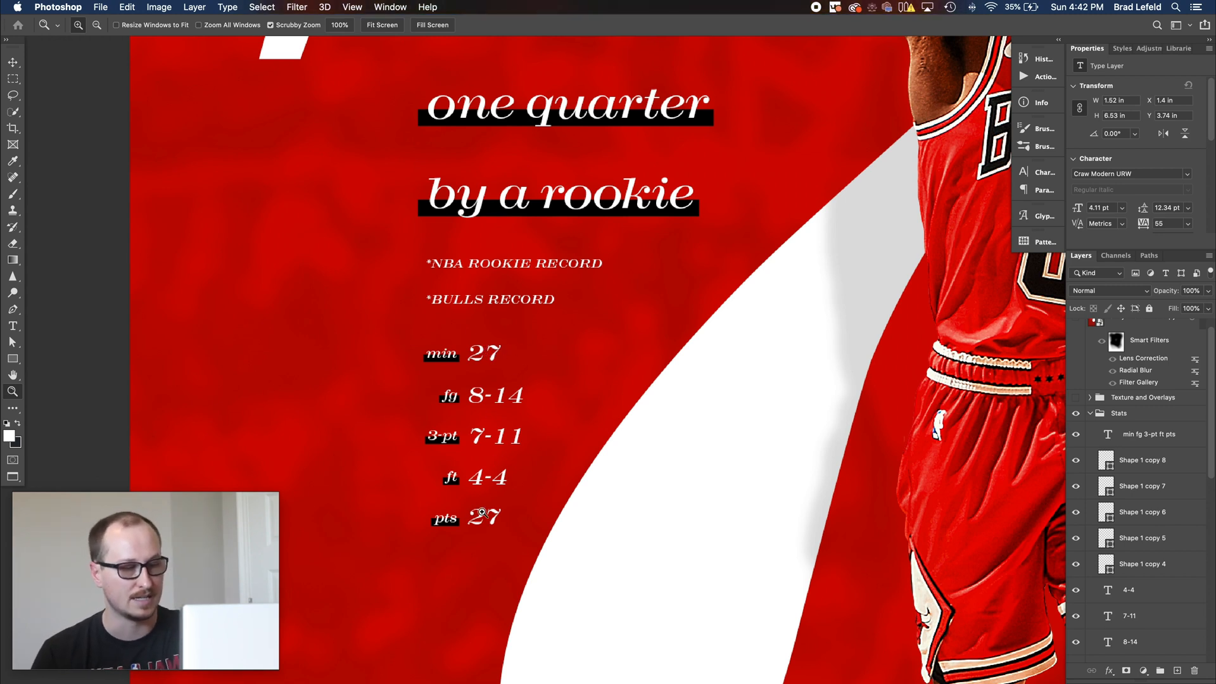
pyautogui.press('super+0')
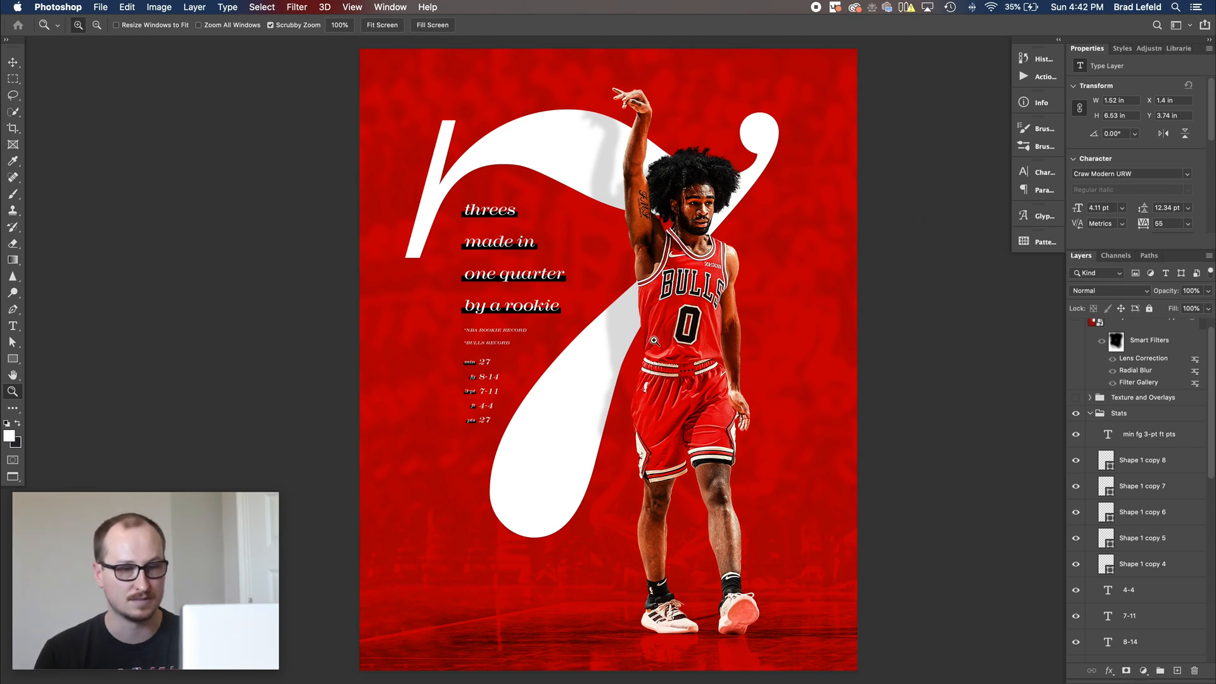
# Step: Collapse the Stats group, show and expand Texture and Overlays, and hide all the layers and subgroups inside it
pyautogui.click(1090, 413)
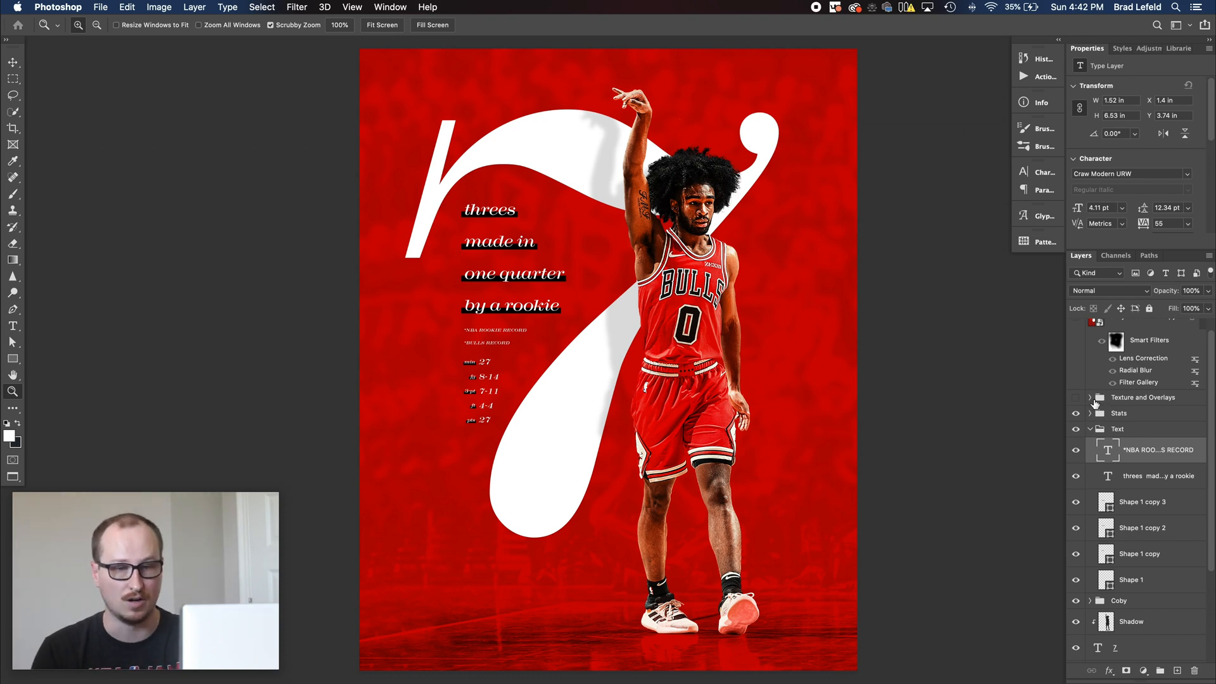
pyautogui.click(1091, 398)
pyautogui.click(1075, 398)
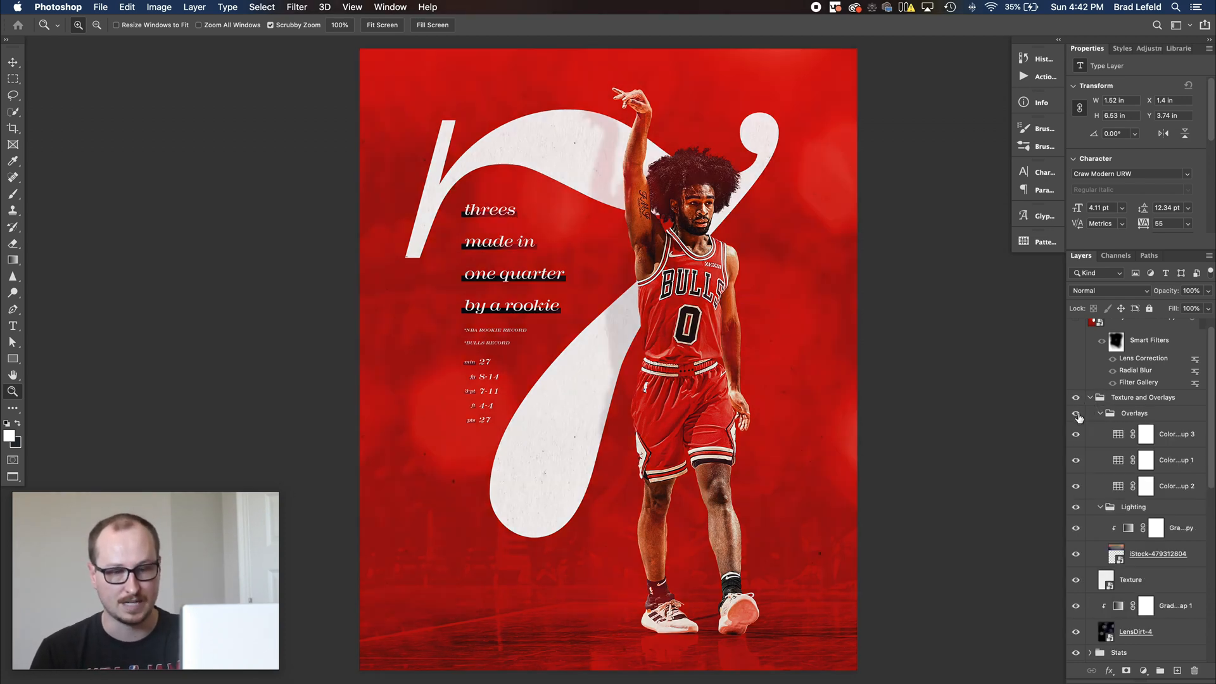
pyautogui.click(1076, 631)
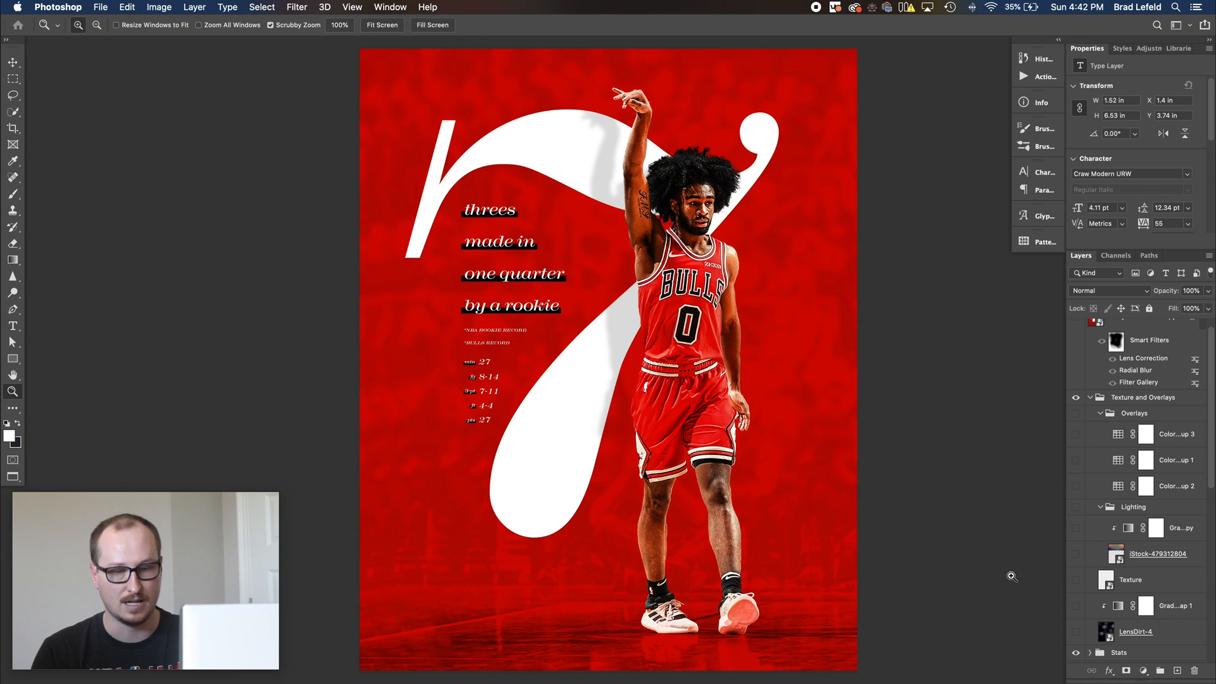
pyautogui.scroll(-2, 1012, 576)
pyautogui.scroll(2, 1012, 577)
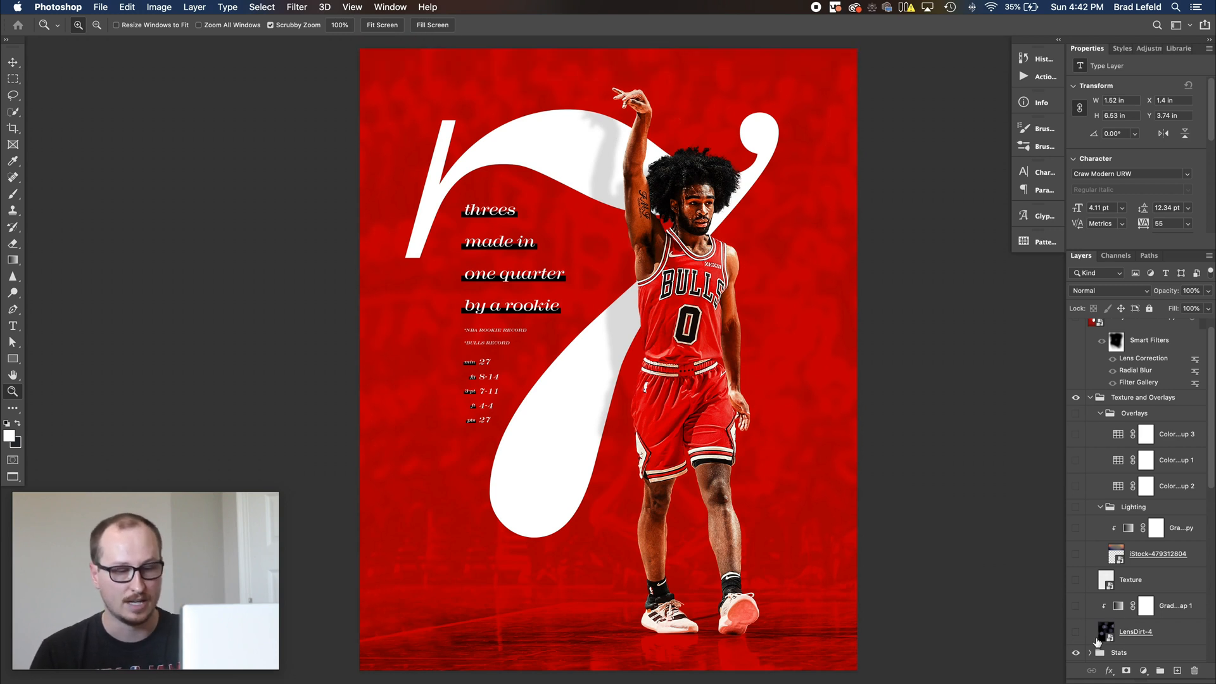
# Step: Show the LensDirt-4 layer and the red Gradient Map 1 clipped to it
pyautogui.click(1076, 632)
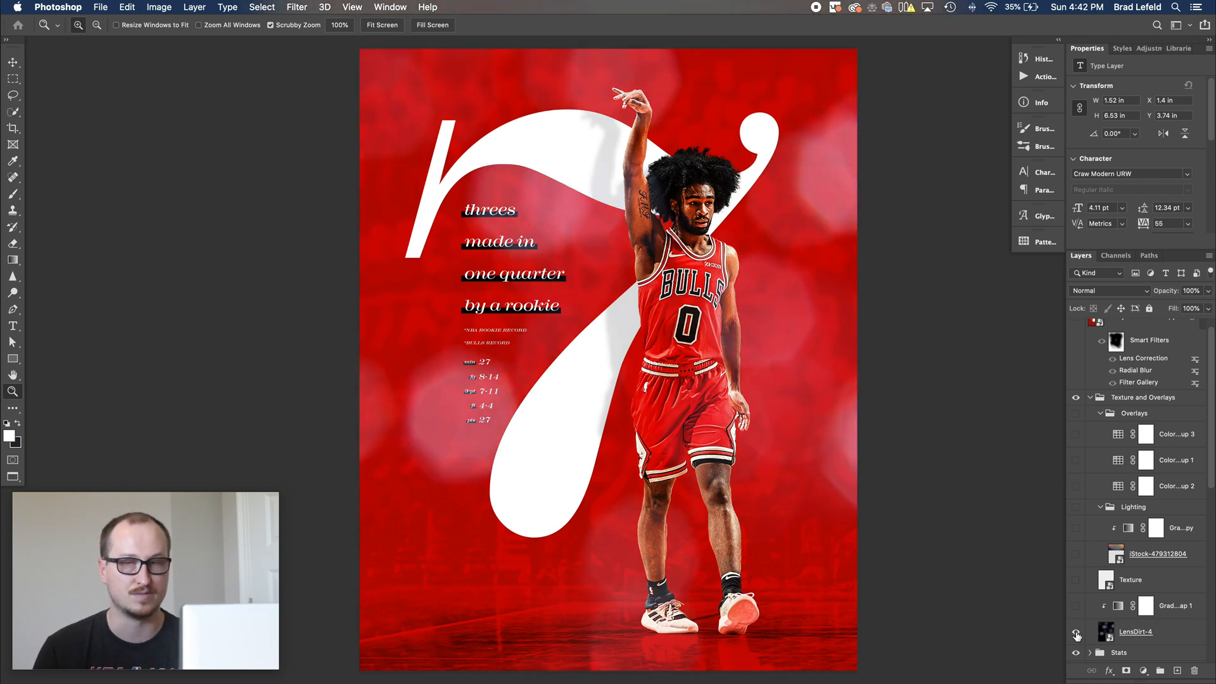
pyautogui.moveTo(577, 451); pyautogui.dragTo(562, 431)
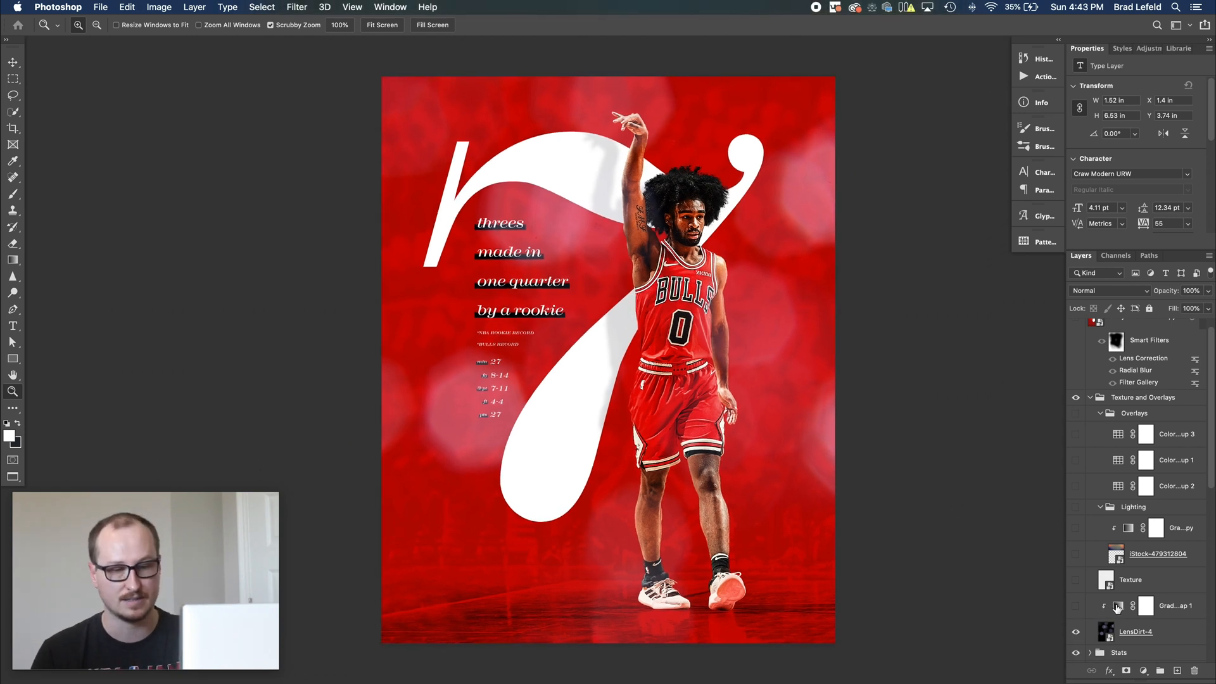
pyautogui.click(1120, 605)
pyautogui.click(1077, 606)
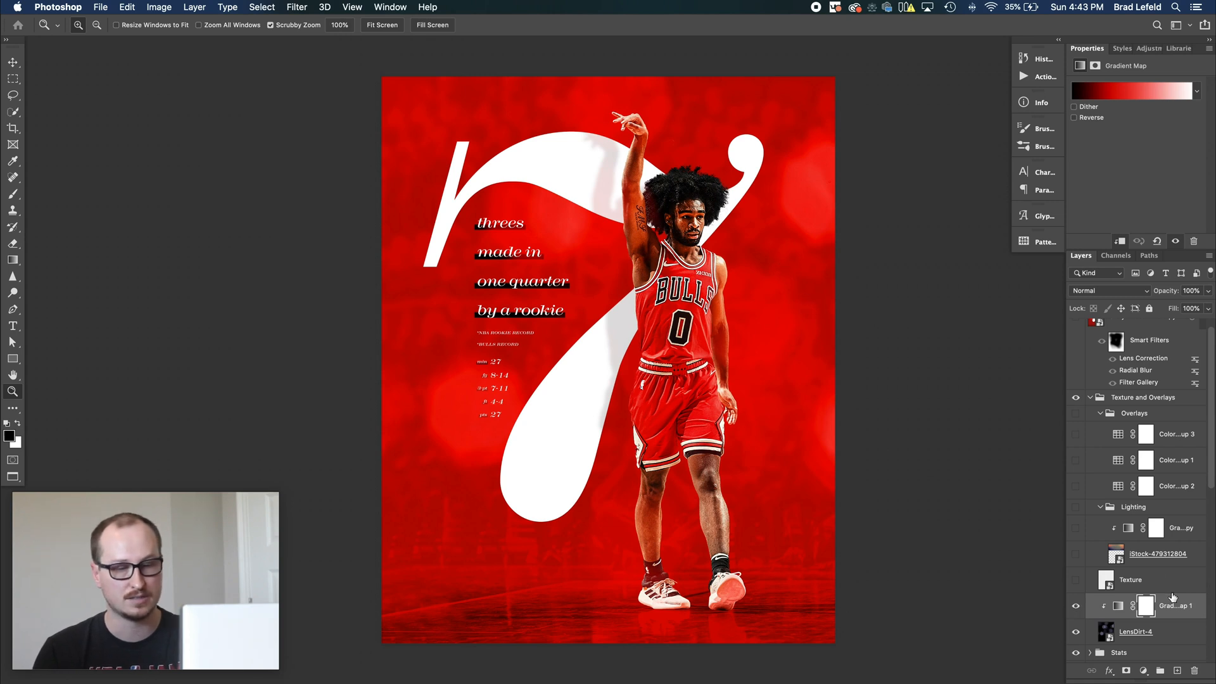
# Step: Show the Texture layer and the Lighting group's iStock-479312804 layer with its clipped gradient map
pyautogui.click(1082, 583)
pyautogui.click(1076, 582)
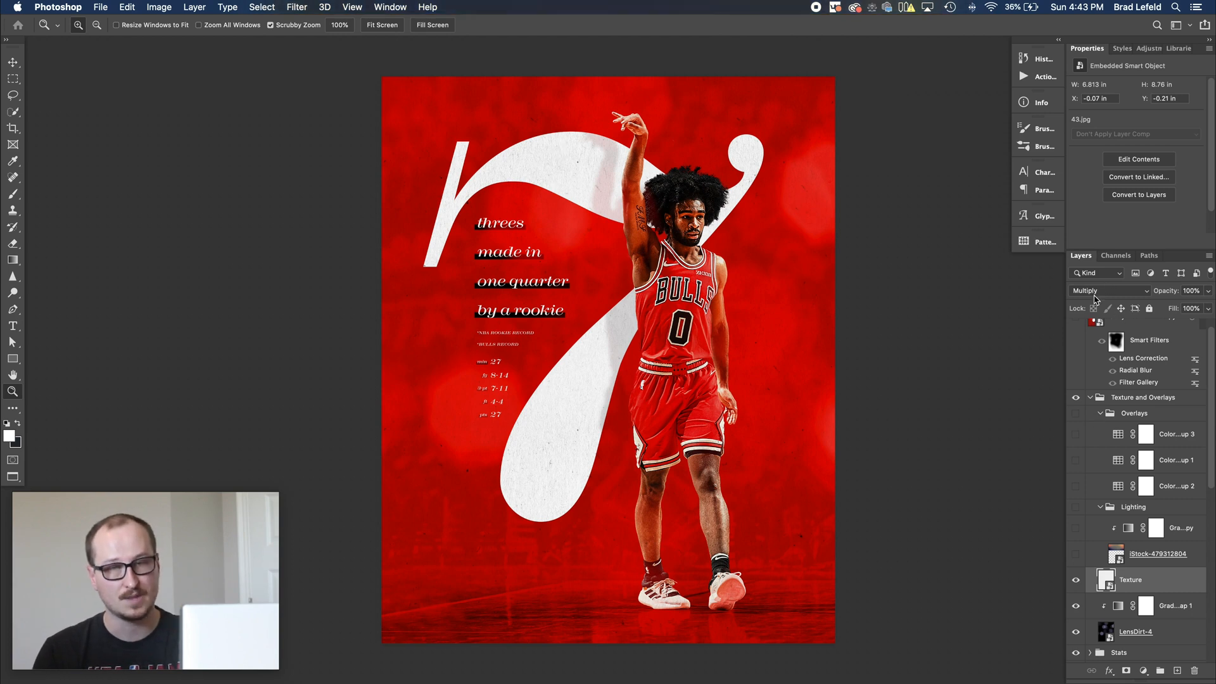
pyautogui.click(1077, 555)
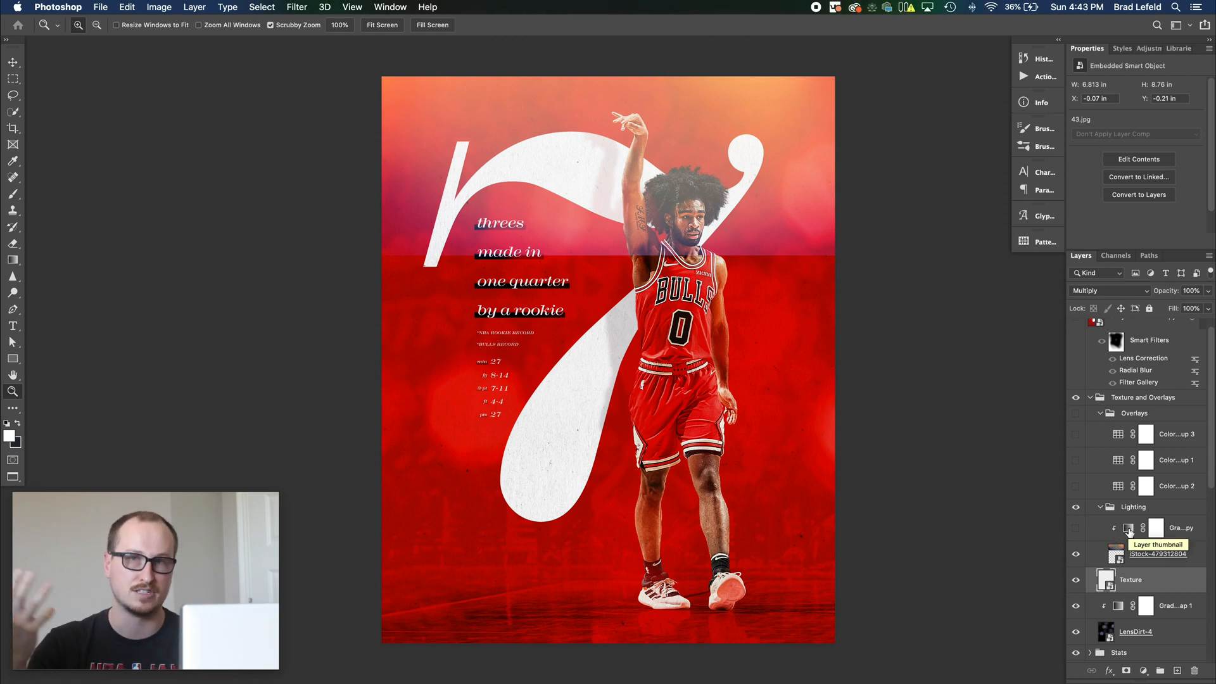
pyautogui.click(1129, 530)
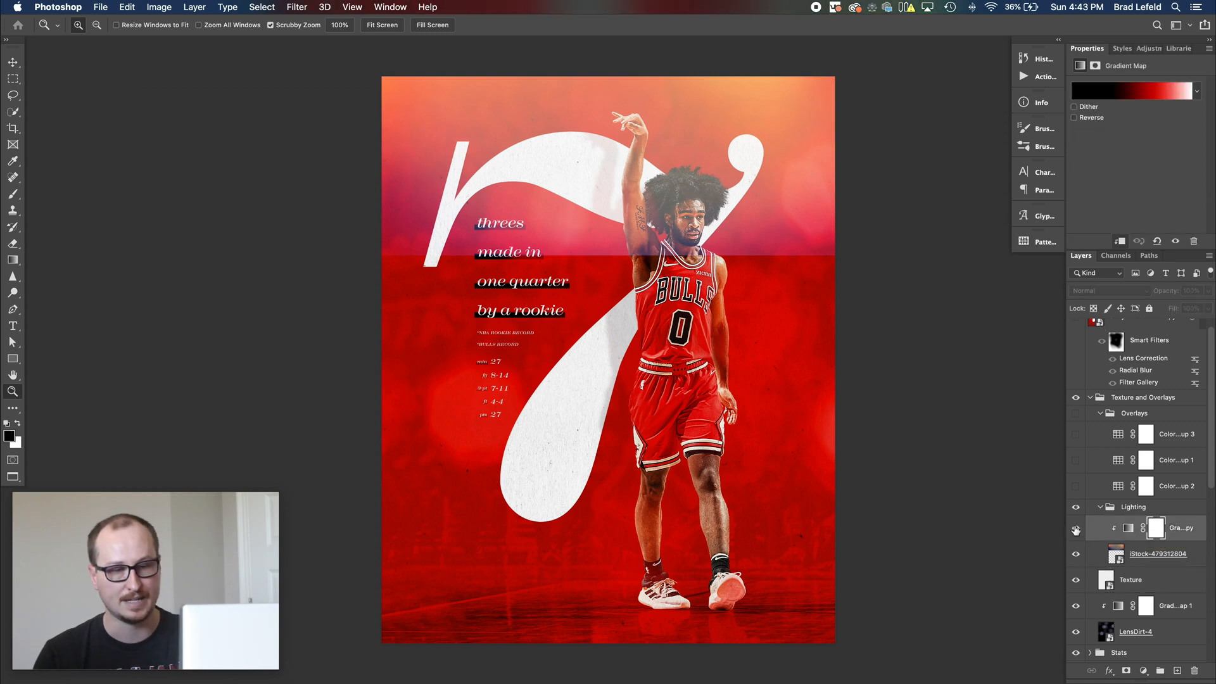
pyautogui.click(1077, 528)
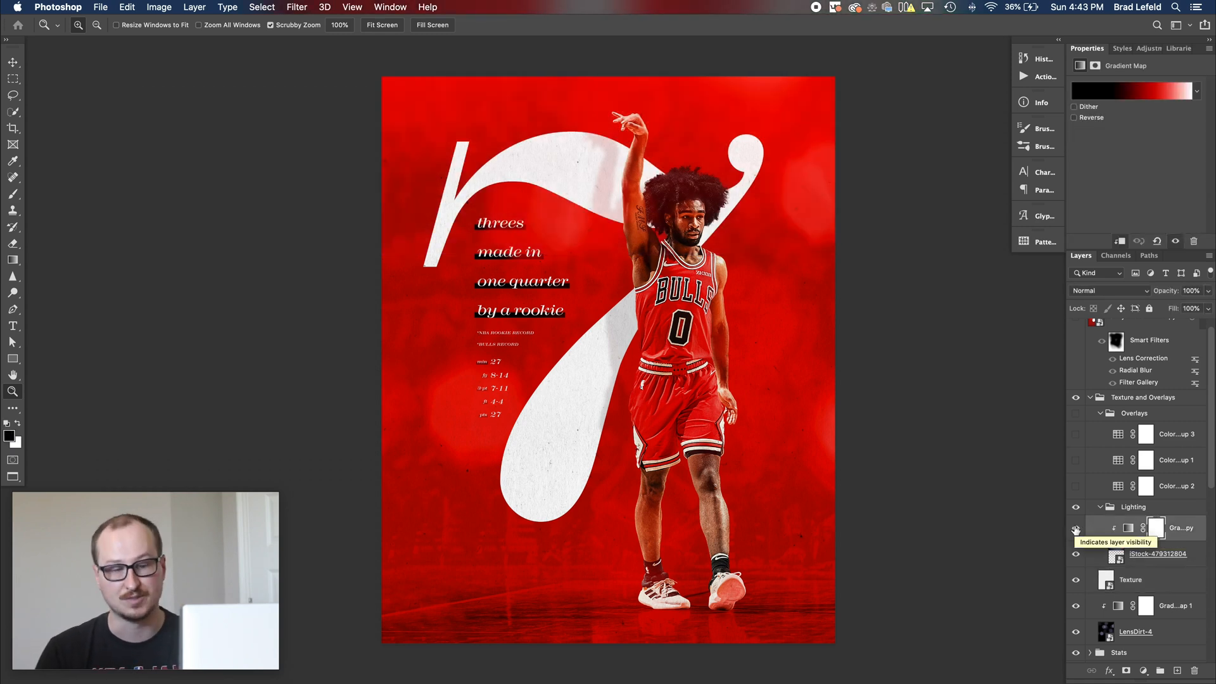
# Step: Show the Color Lookup 2 layer in the Overlays group, toggling its visibility to compare the poster with and without it
pyautogui.click(1179, 433)
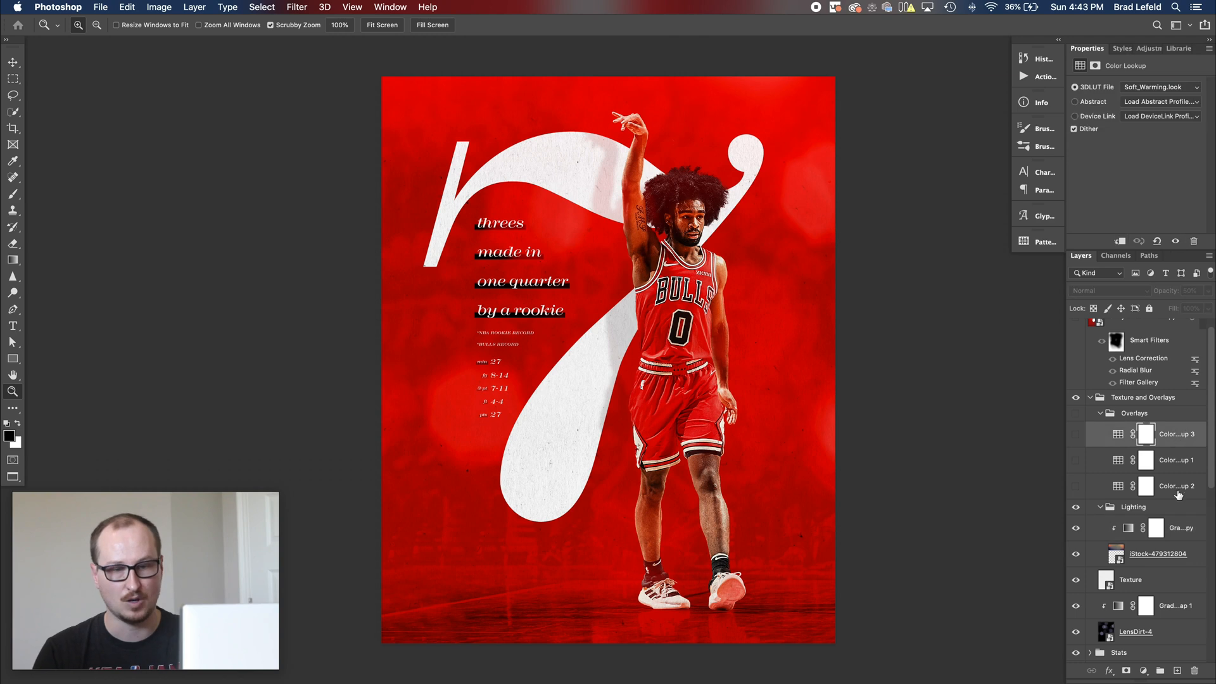
pyautogui.click(1178, 493)
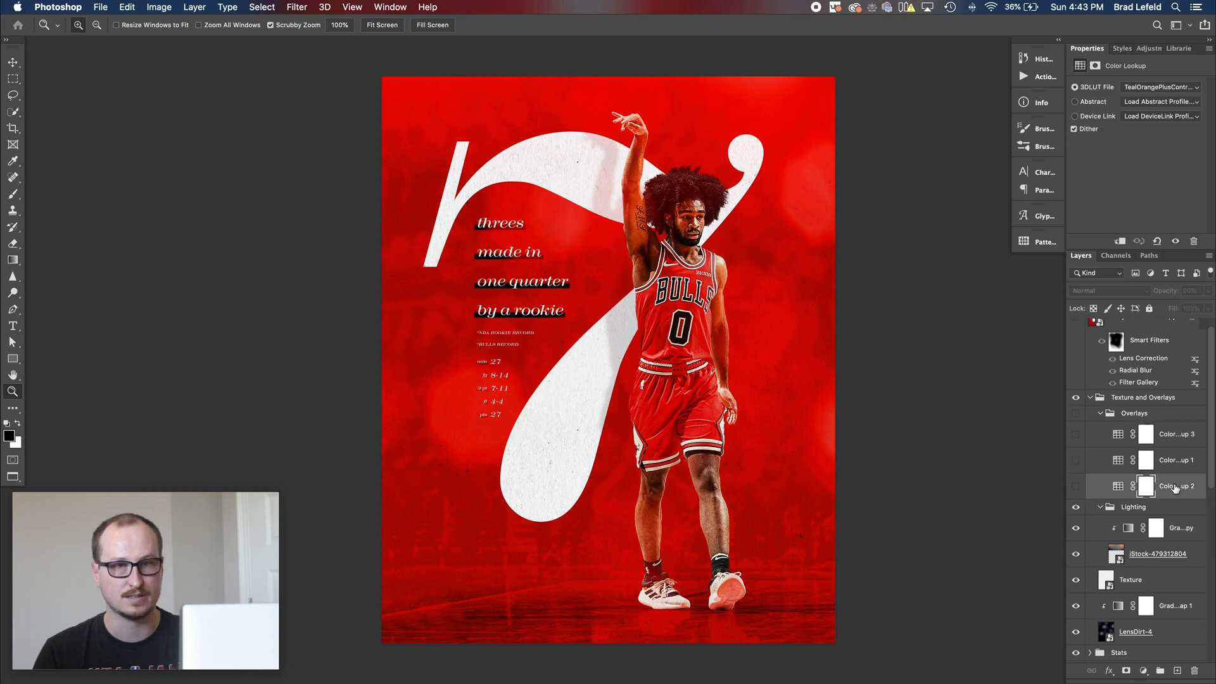
pyautogui.click(1076, 488)
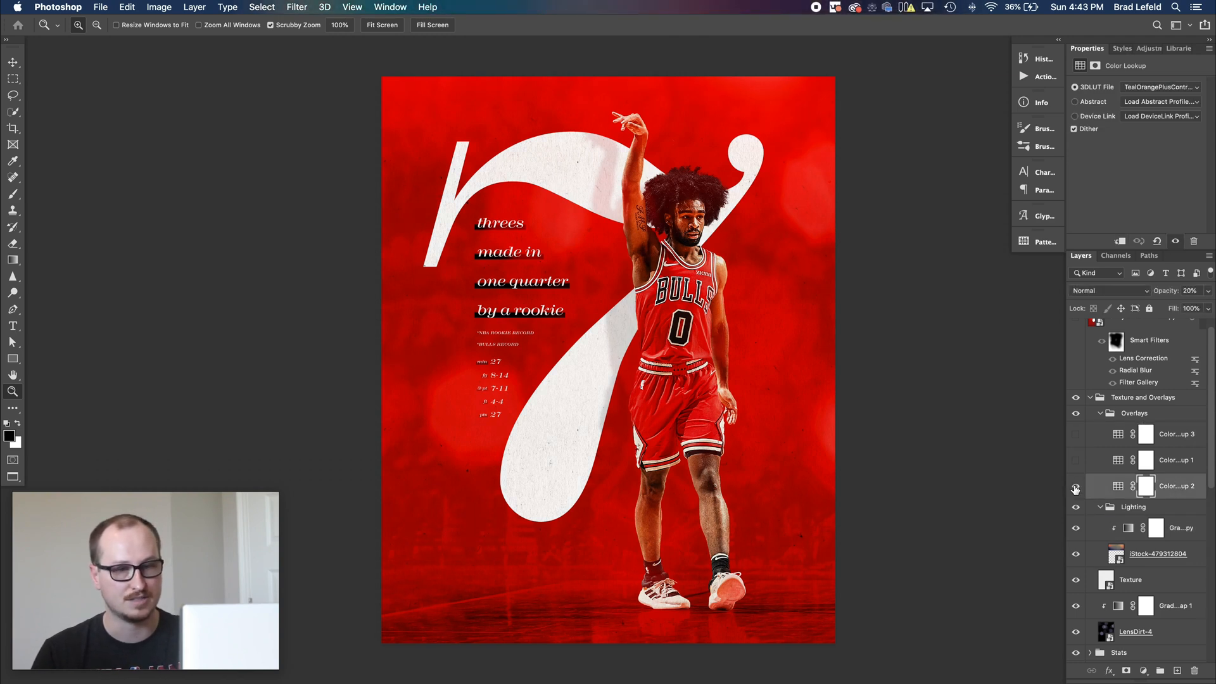
pyautogui.click(1076, 488)
pyautogui.click(1076, 488)
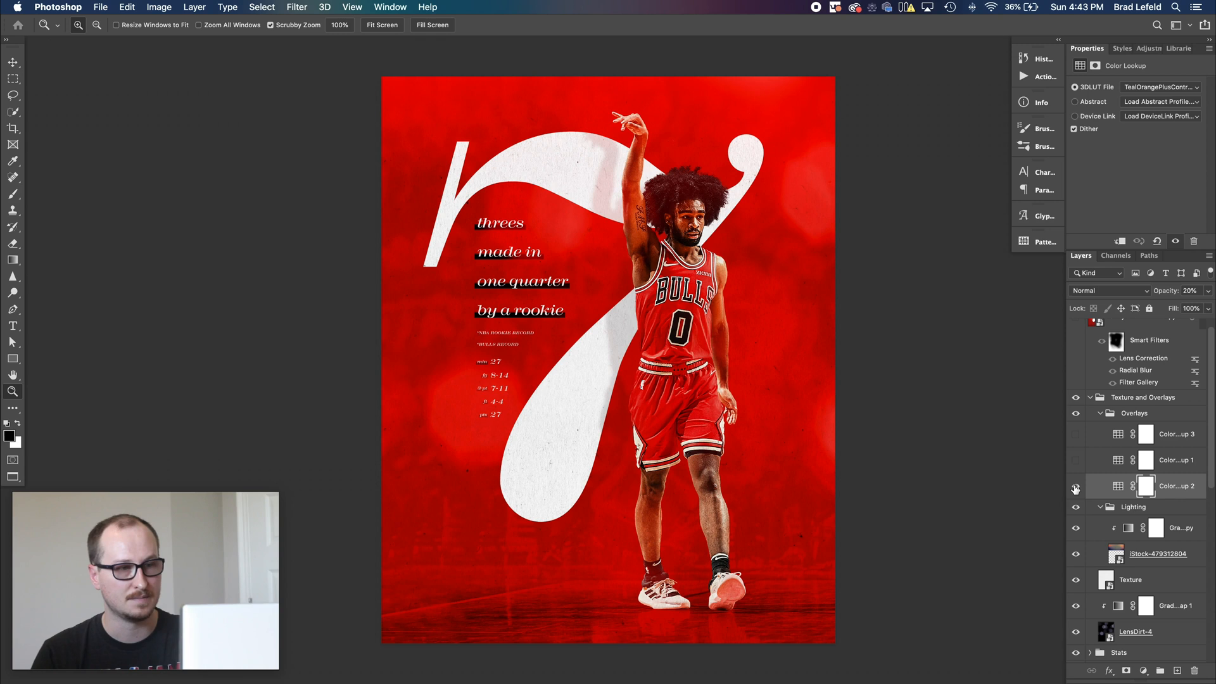
# Step: Widen the layer list to reveal full names, and show the Color Lookup 1 and Color Lookup 3 layers
pyautogui.click(1127, 456)
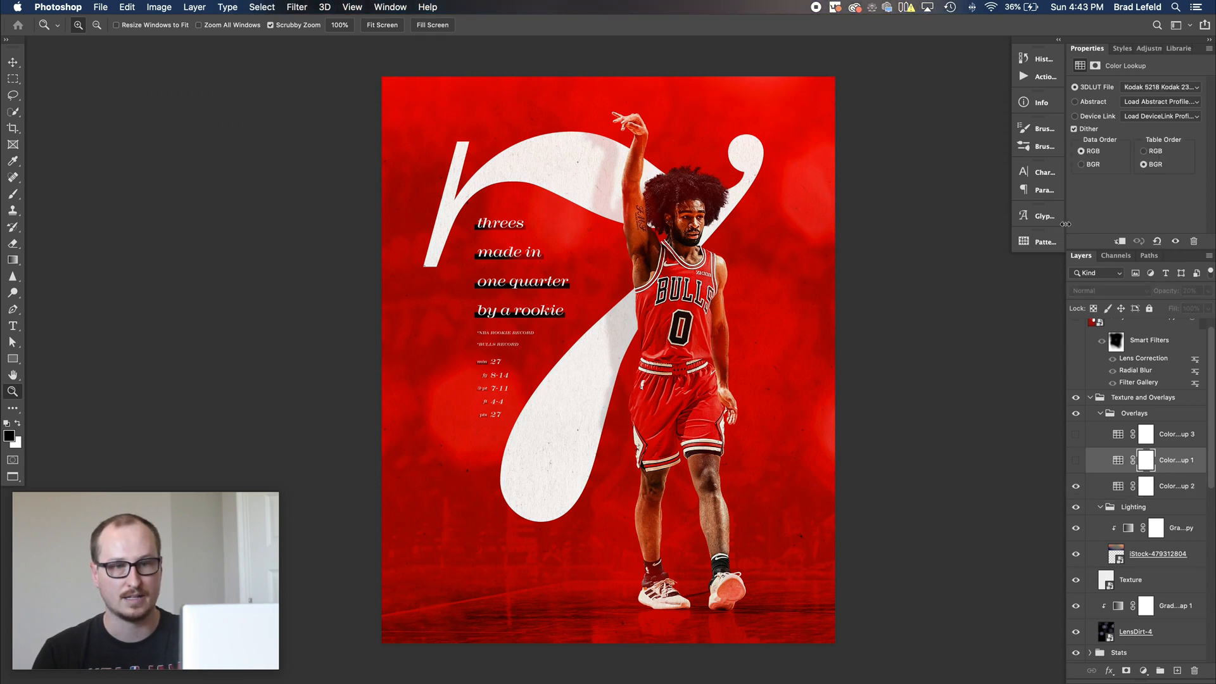
pyautogui.moveTo(1067, 225); pyautogui.dragTo(977, 227)
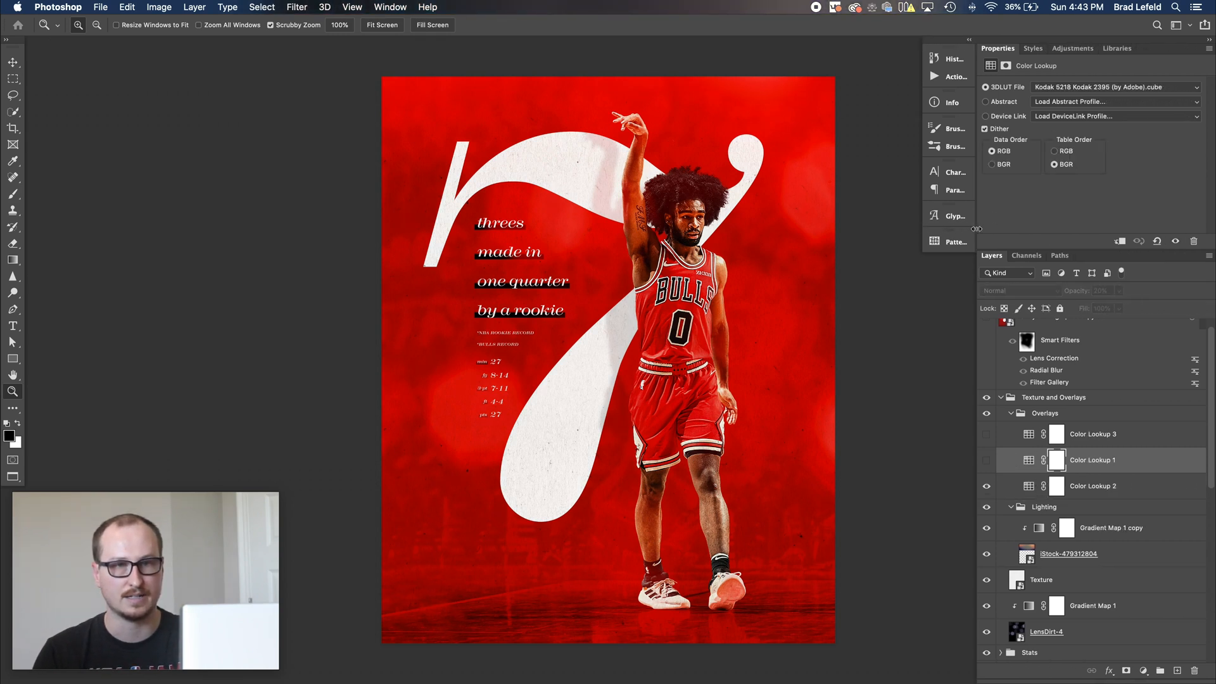
pyautogui.click(985, 462)
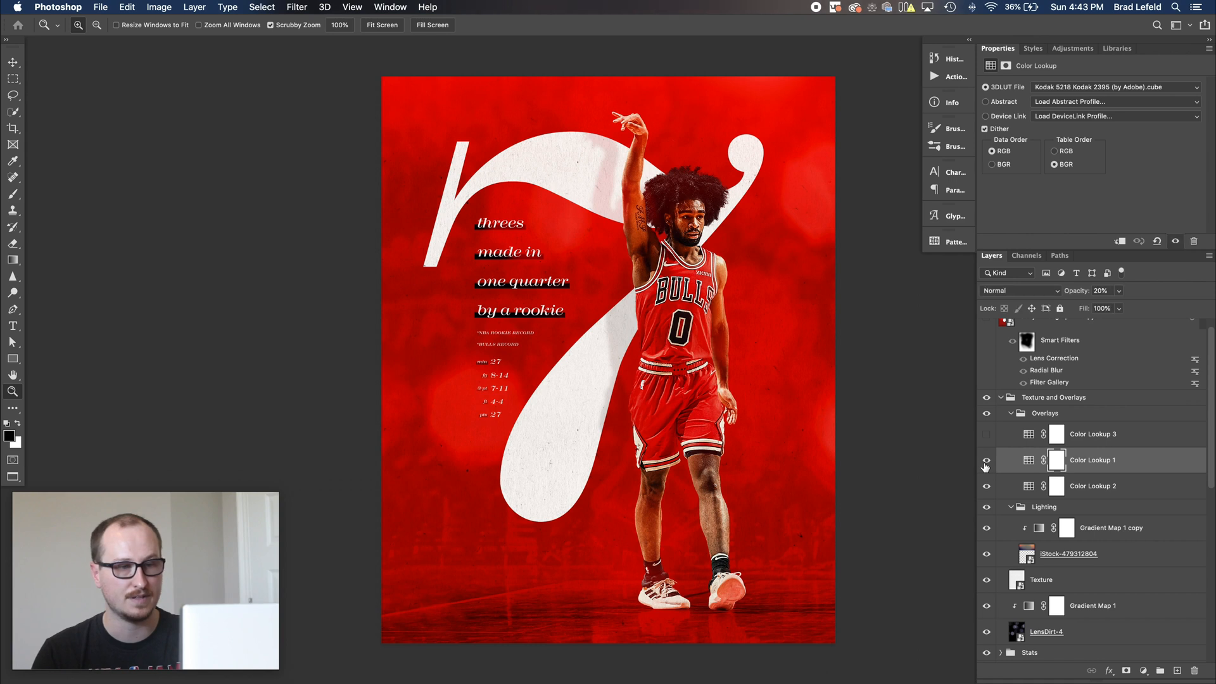
pyautogui.click(1029, 434)
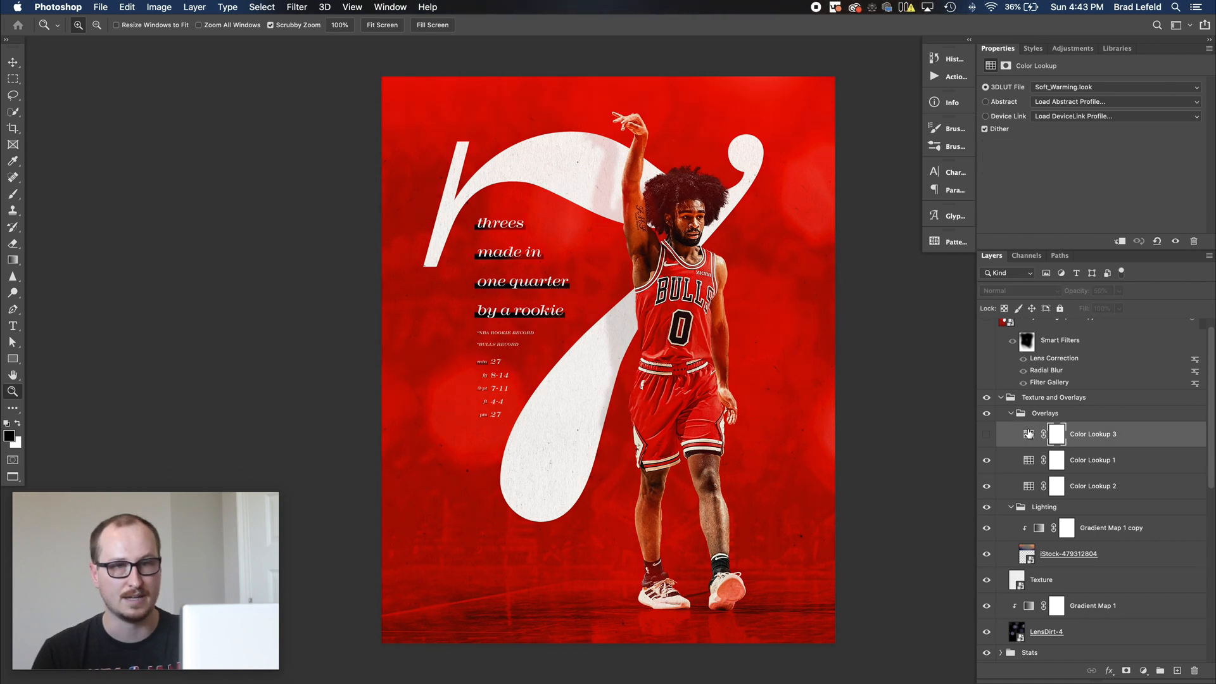
pyautogui.click(986, 436)
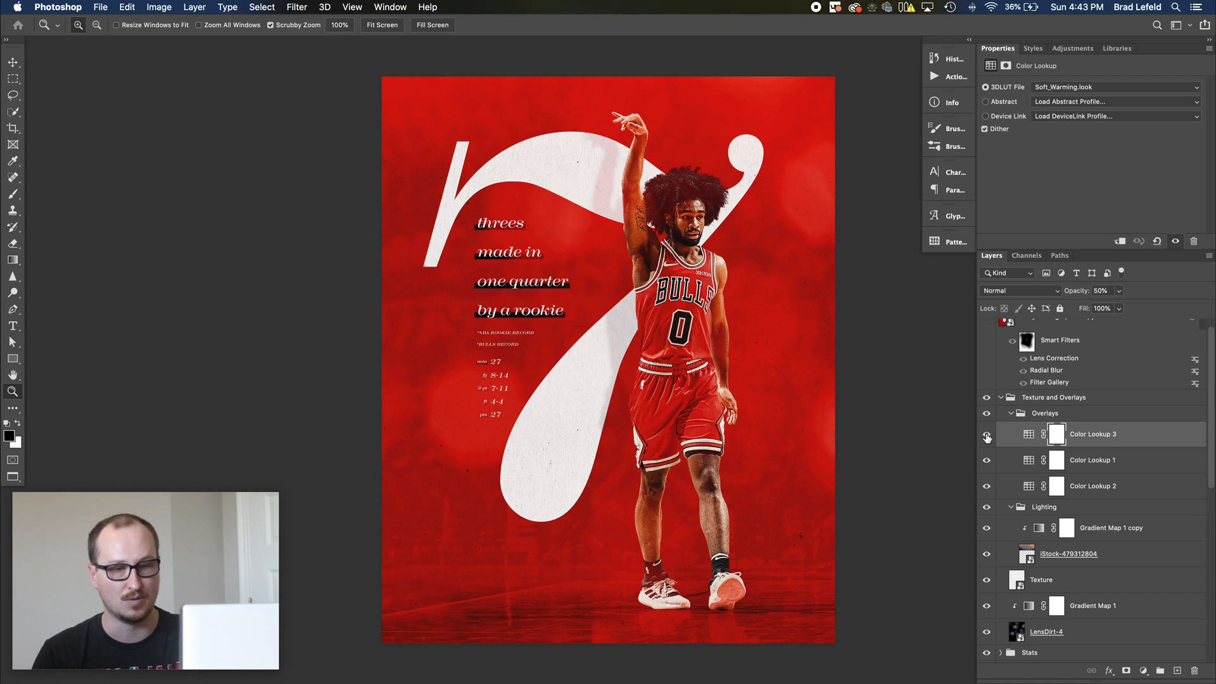
# Step: Collapse the Texture and Overlays, Text and Background groups, and show the Cobythreesgraphic copy 2 smart object
pyautogui.scroll(1, 987, 437)
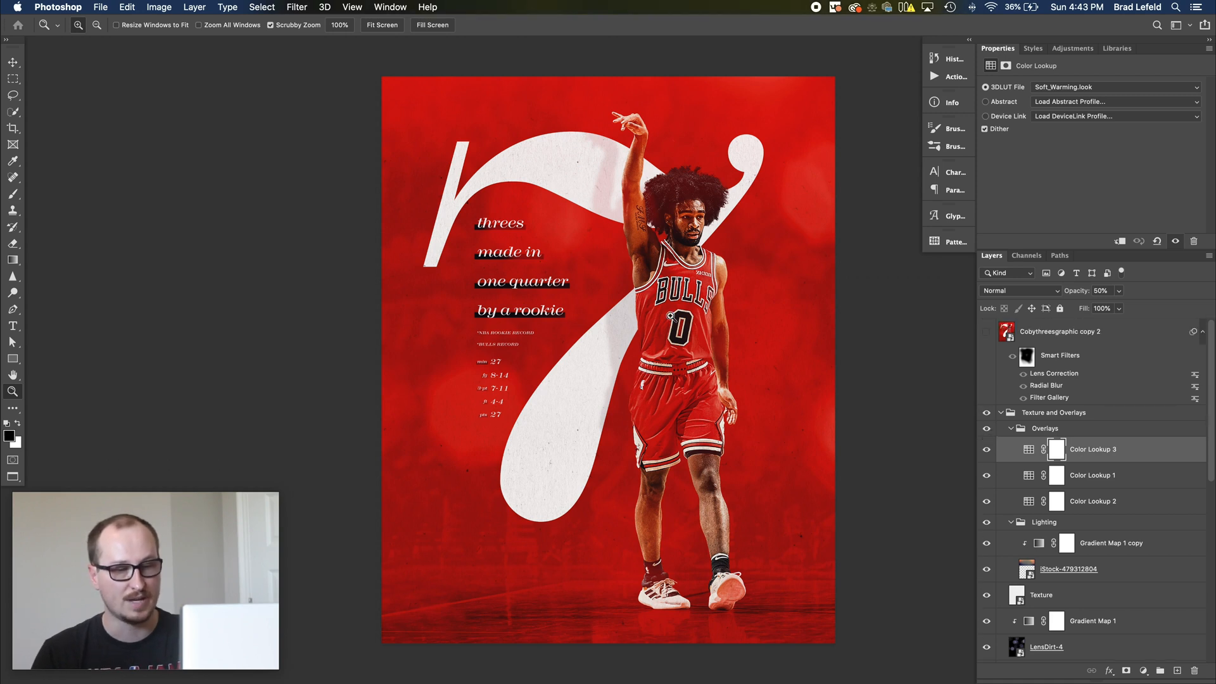
pyautogui.click(1001, 413)
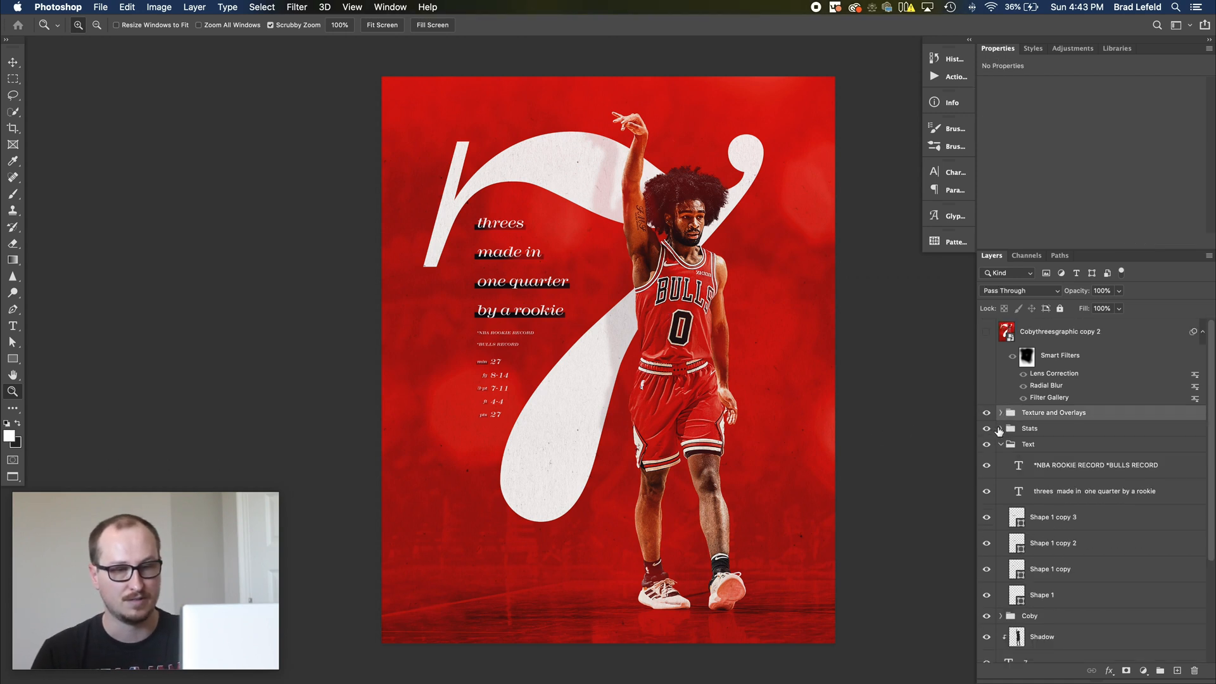
pyautogui.click(1001, 446)
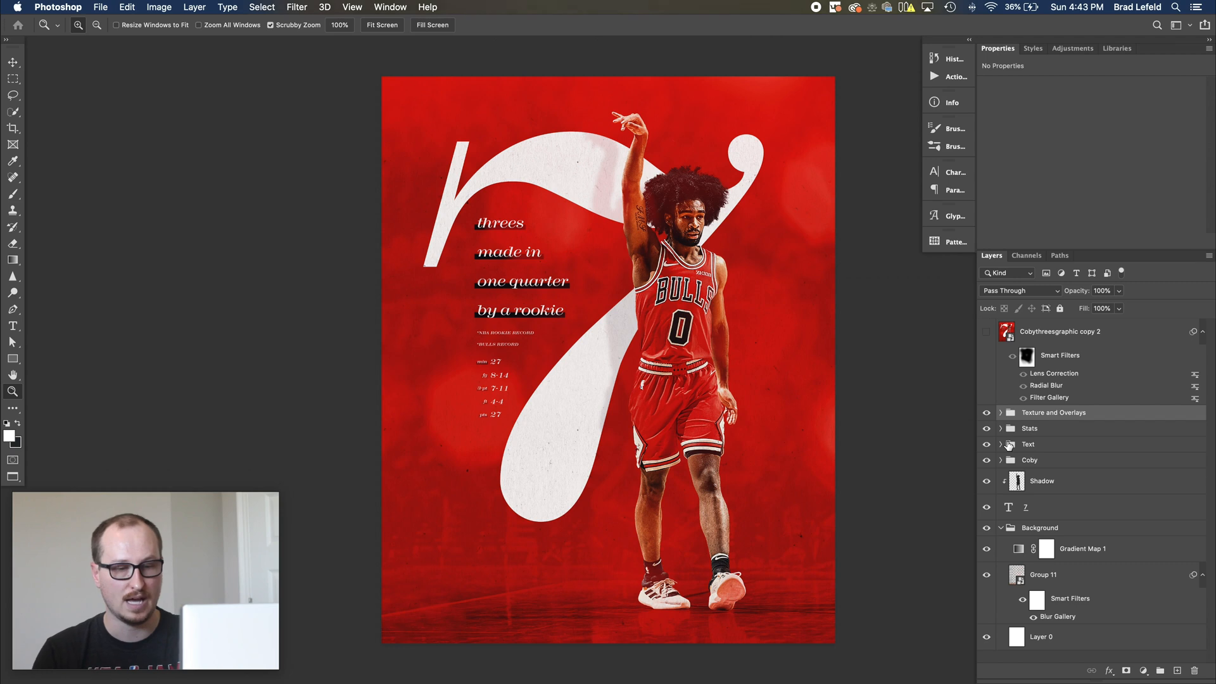
pyautogui.click(1001, 529)
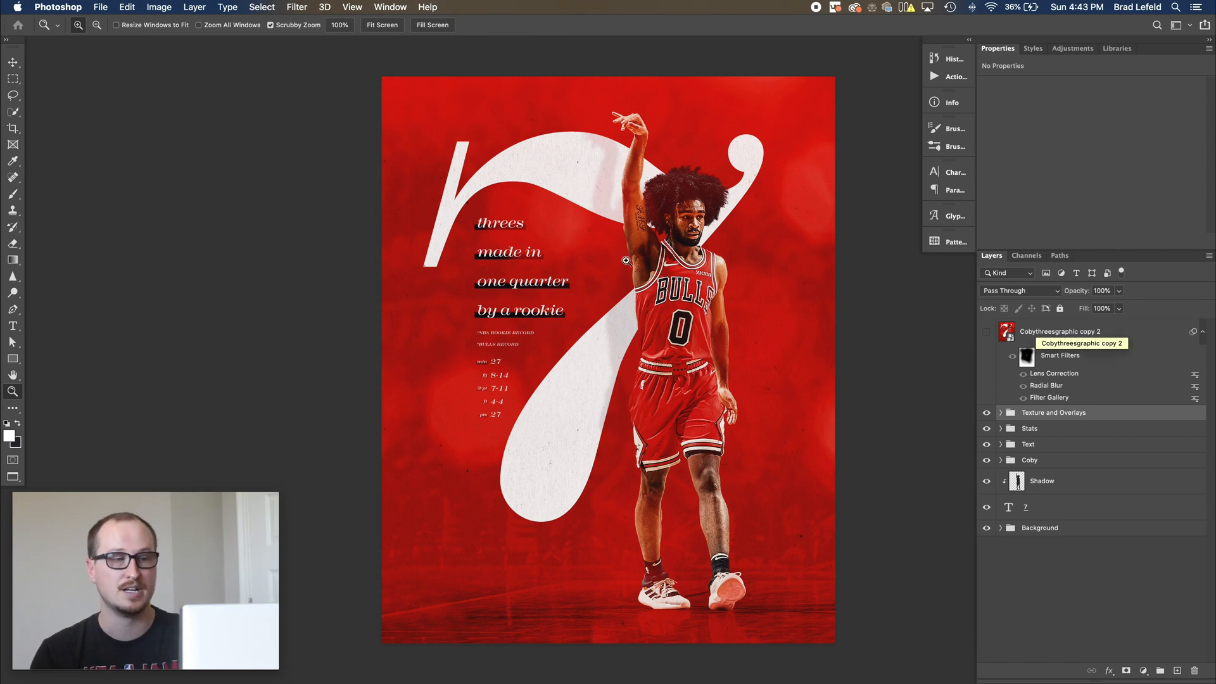
pyautogui.click(987, 332)
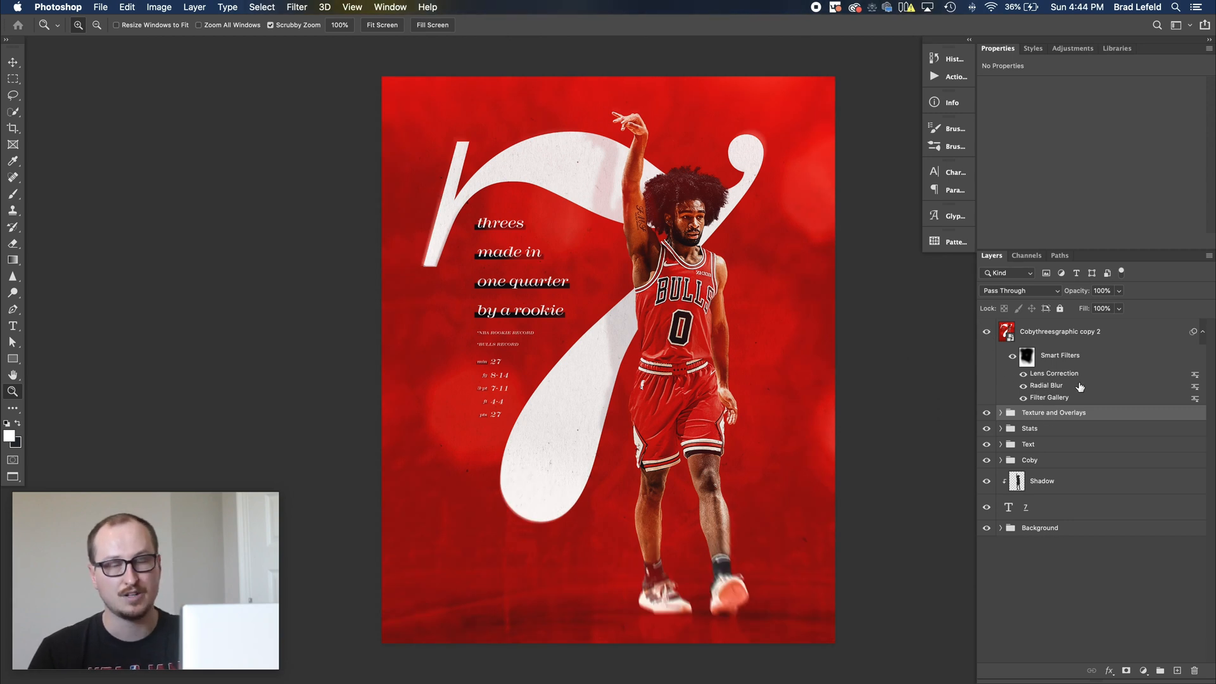
# Step: Review the smart object's Film Grain settings without changing them, and select its smart filter mask
pyautogui.doubleClick(1044, 399)
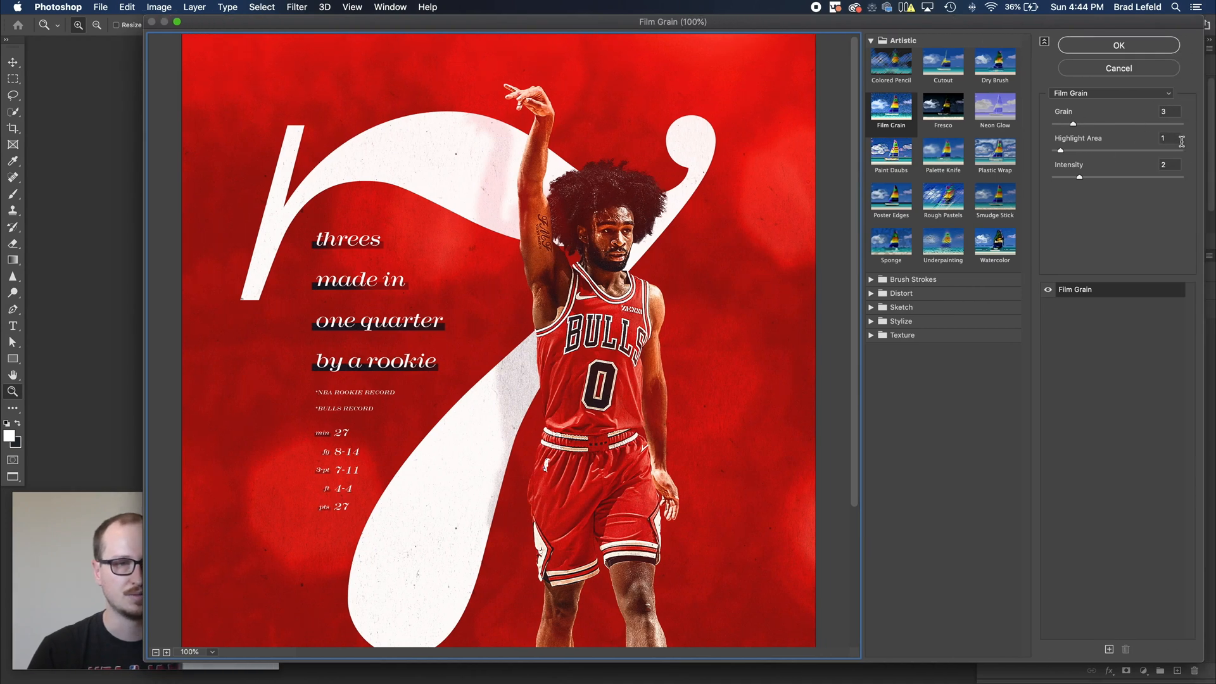
pyautogui.click(1119, 69)
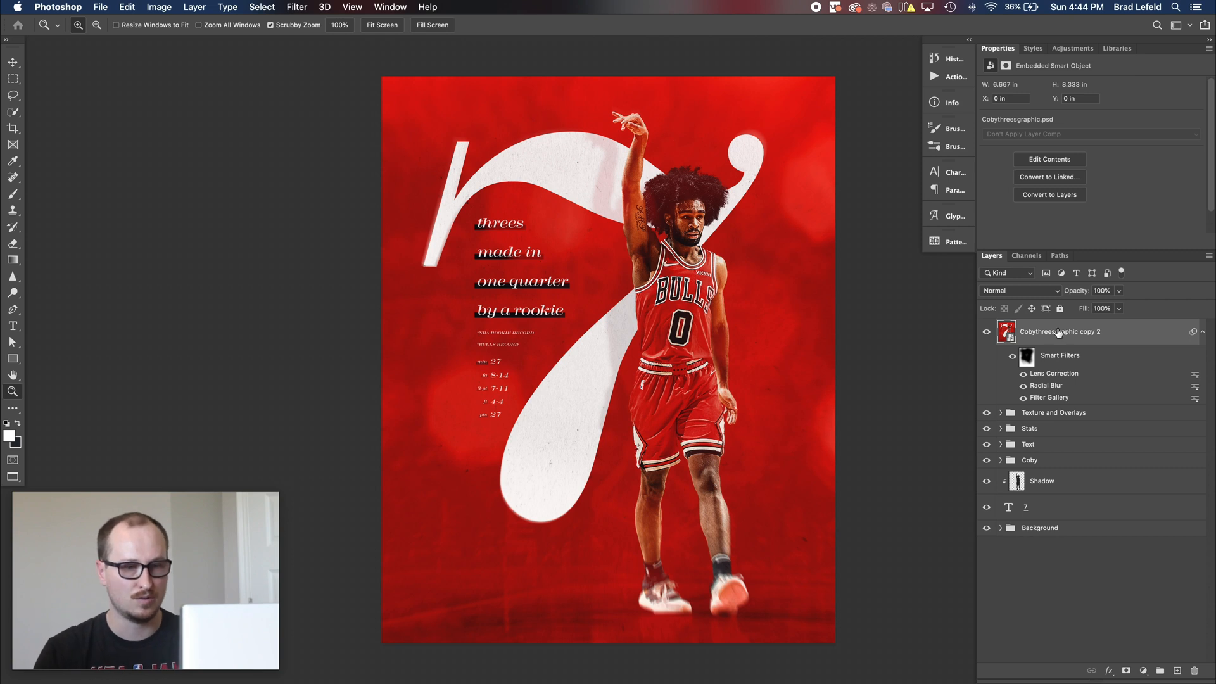
pyautogui.click(1027, 358)
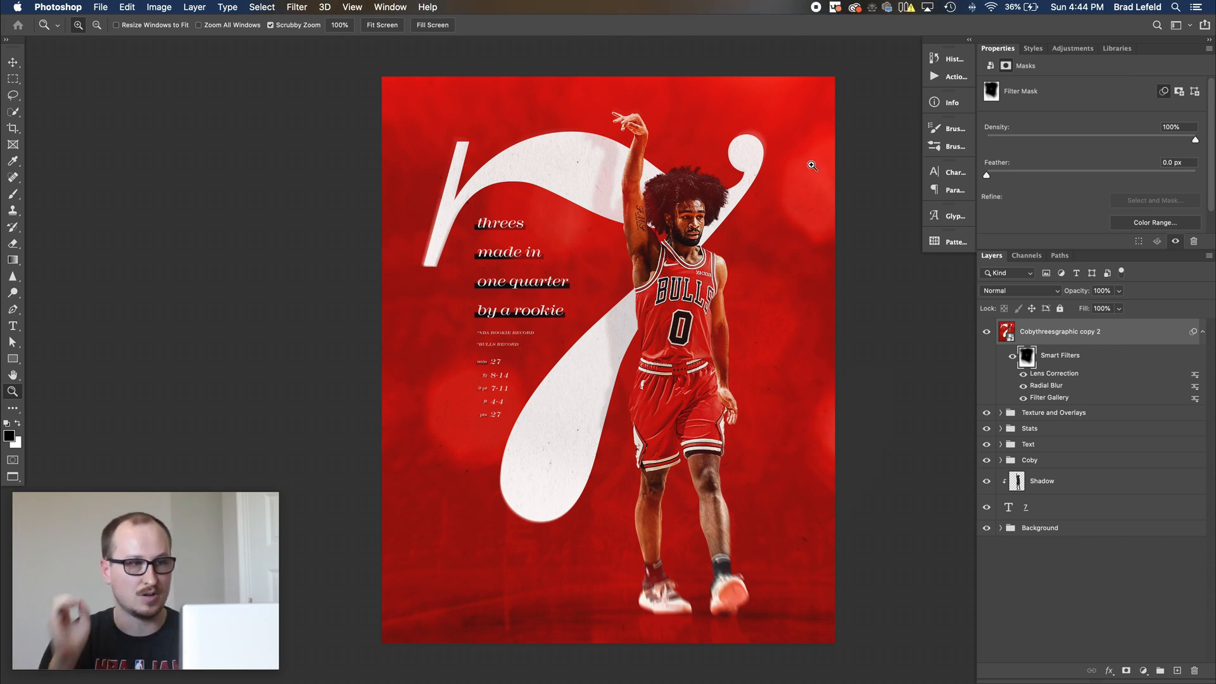
# Step: Review the smart object's Radial Blur and Lens Correction filter settings, leaving both without changes
pyautogui.click(1056, 386)
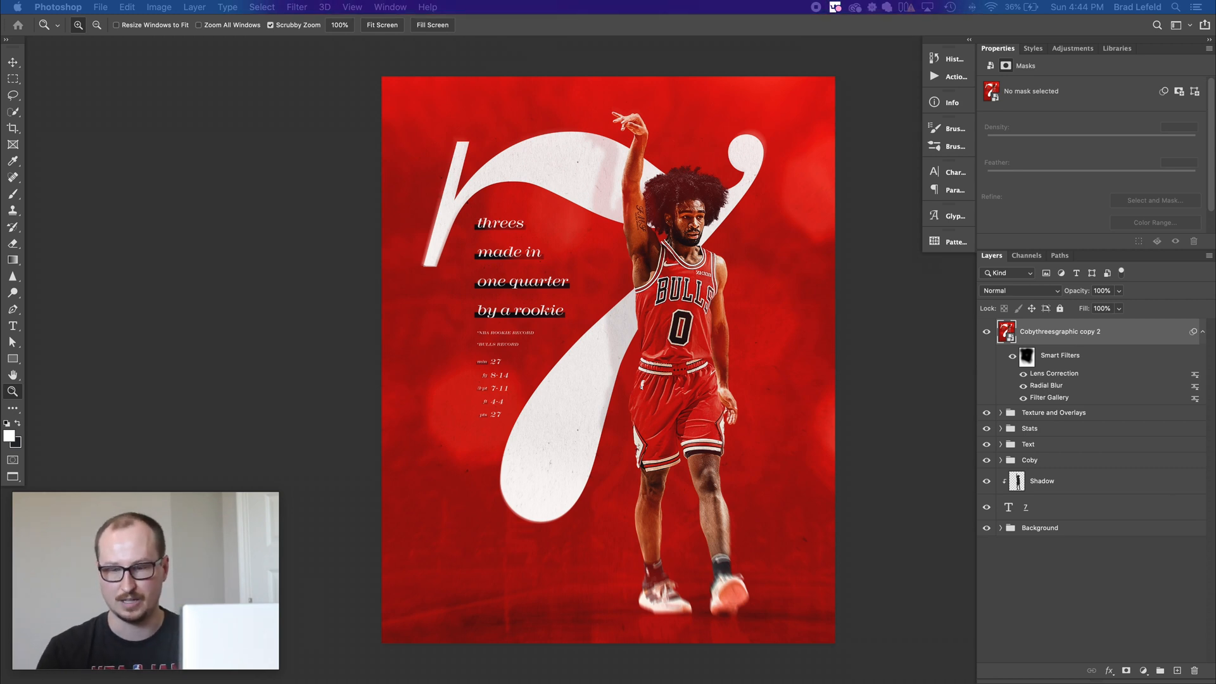
pyautogui.moveTo(1215, 58); pyautogui.dragTo(846, 171)
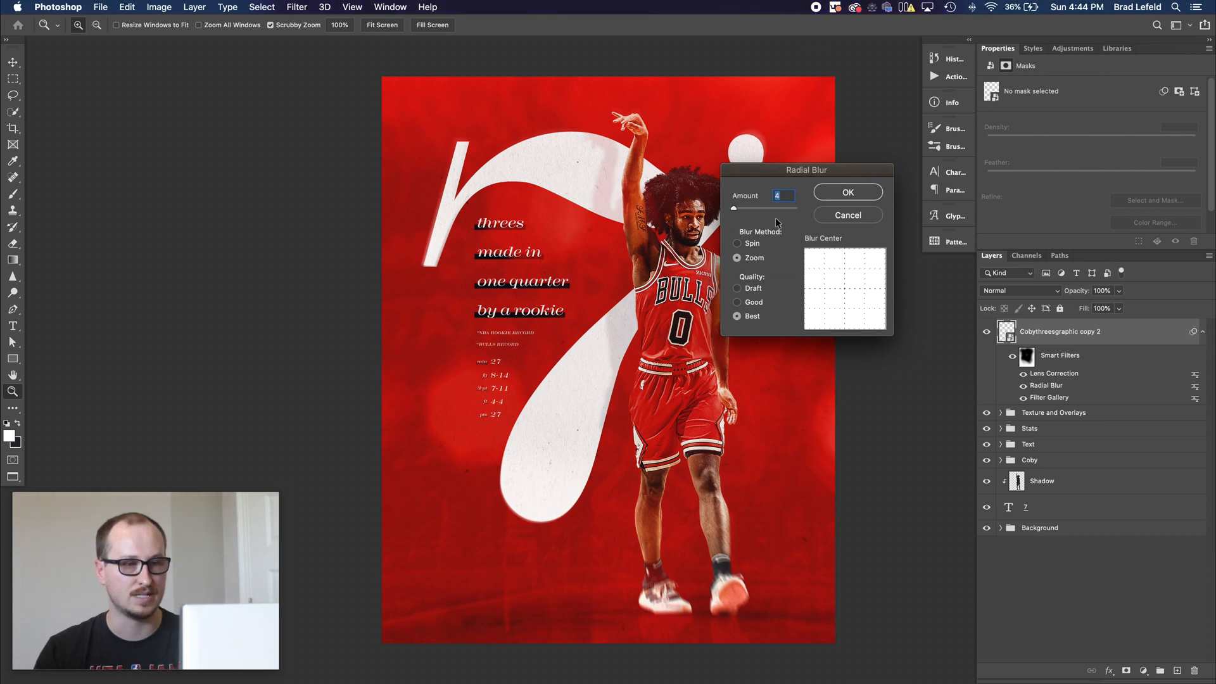
pyautogui.click(857, 216)
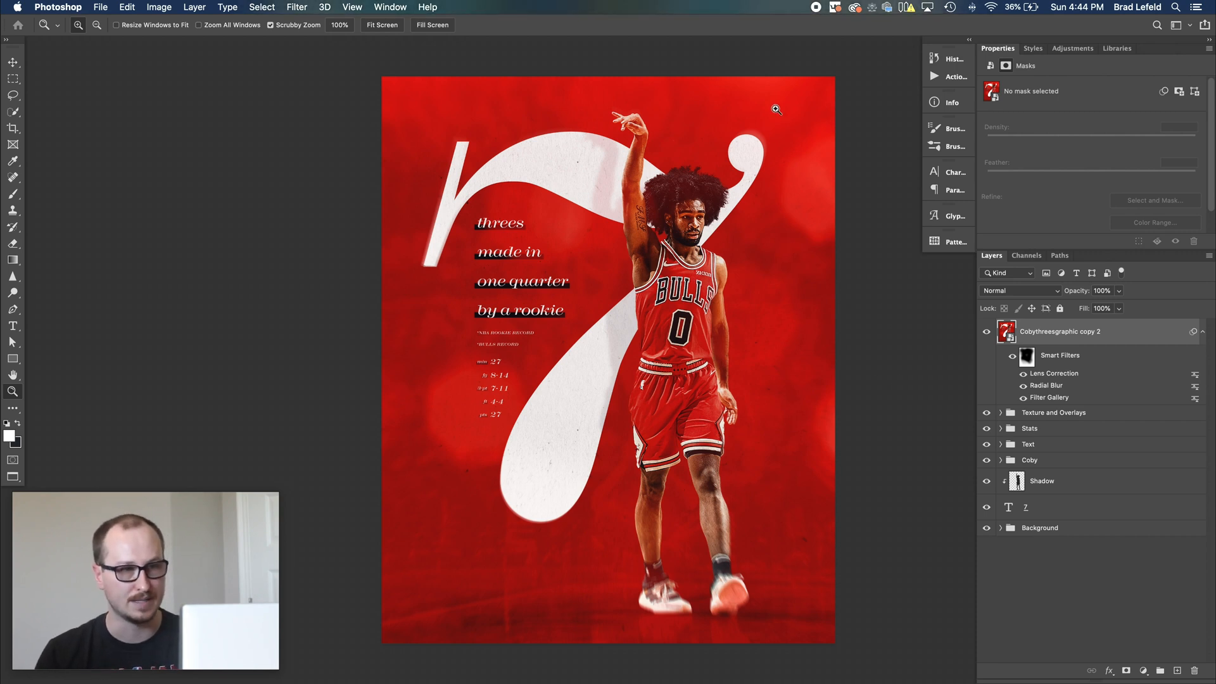
pyautogui.doubleClick(1047, 373)
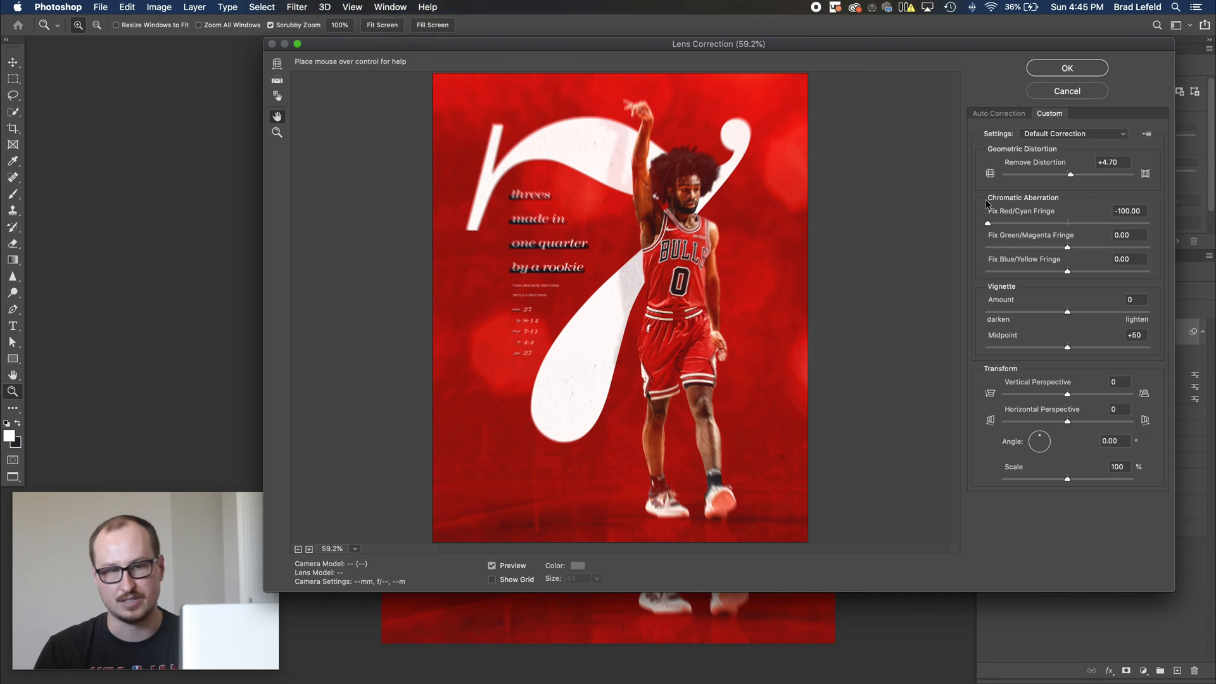
pyautogui.click(1068, 91)
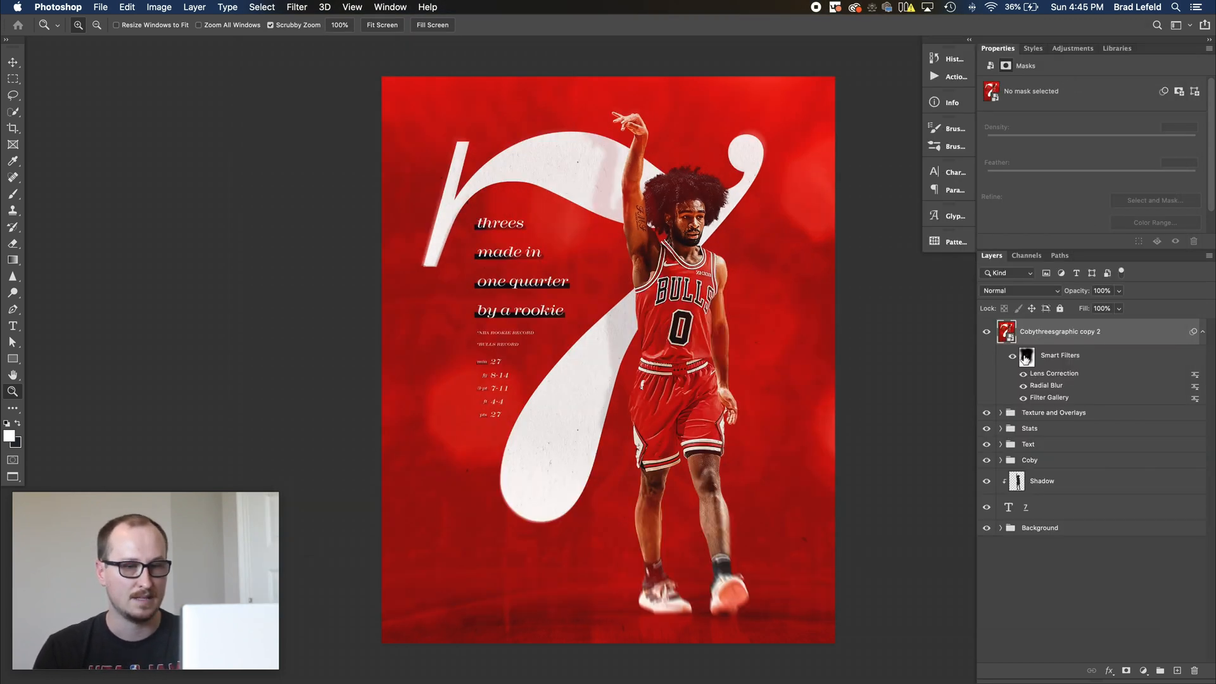
# Step: Disable the smart filter mask to compare the unmasked filters on the whole poster, and enable it again
pyautogui.rightClick(1025, 358)
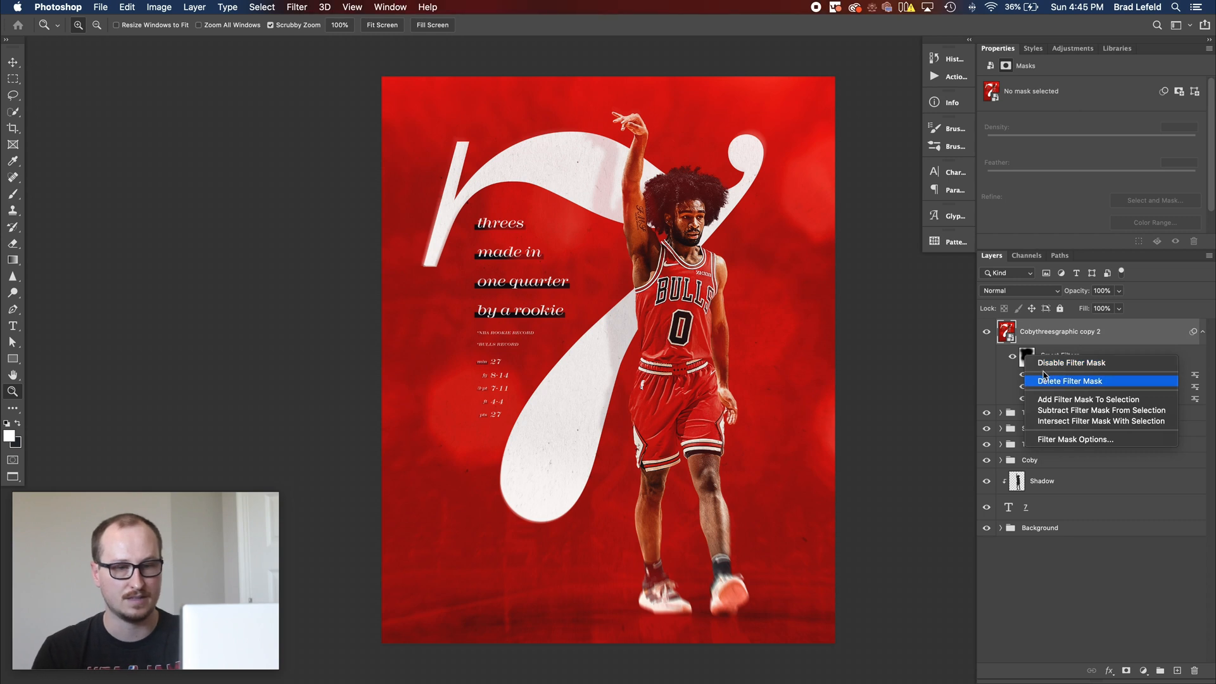
pyautogui.click(1045, 380)
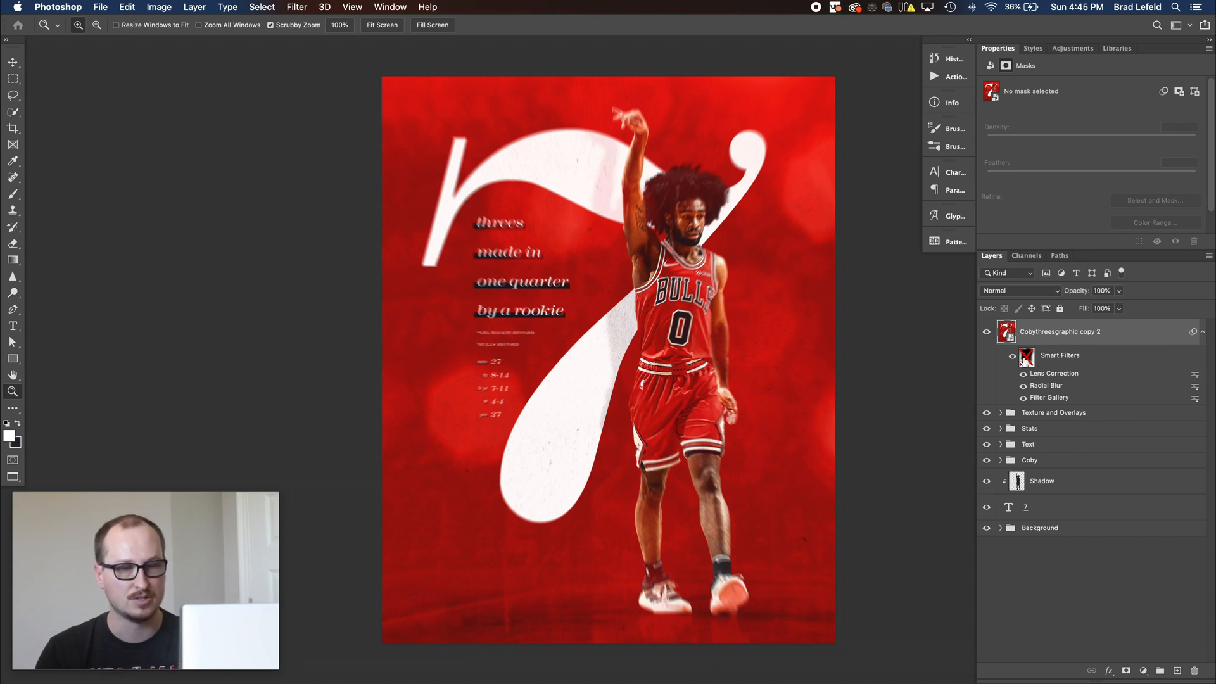
pyautogui.click(1026, 358)
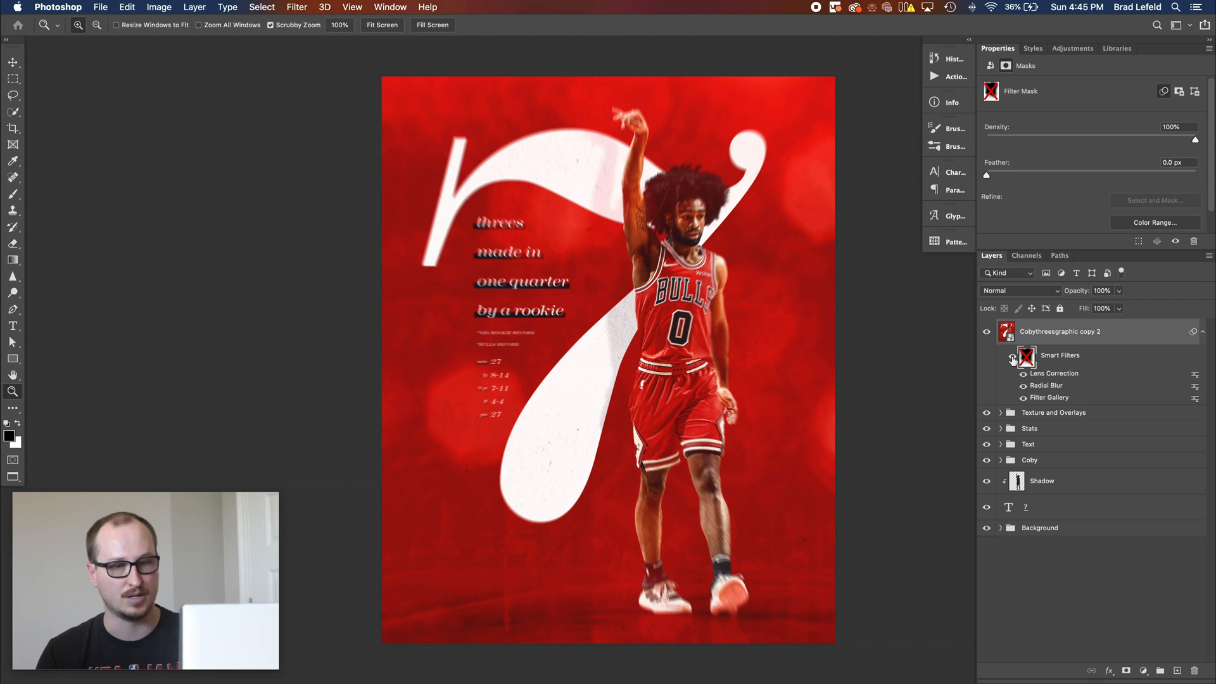
pyautogui.rightClick(1026, 358)
pyautogui.click(1057, 362)
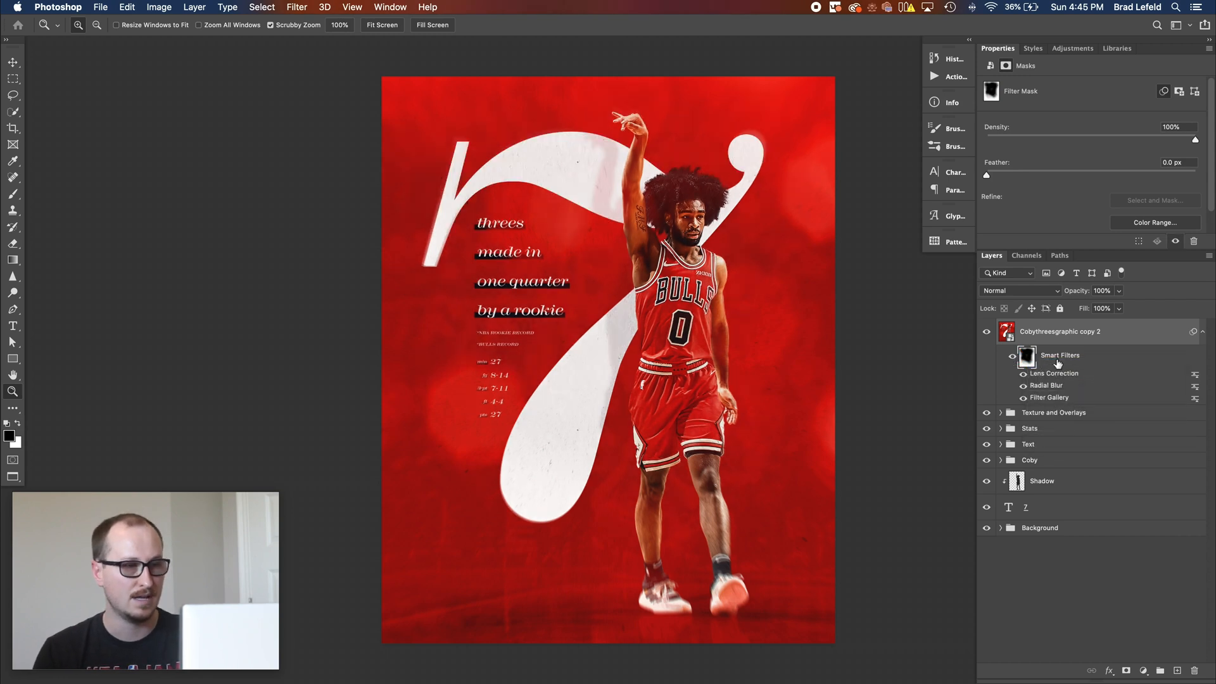